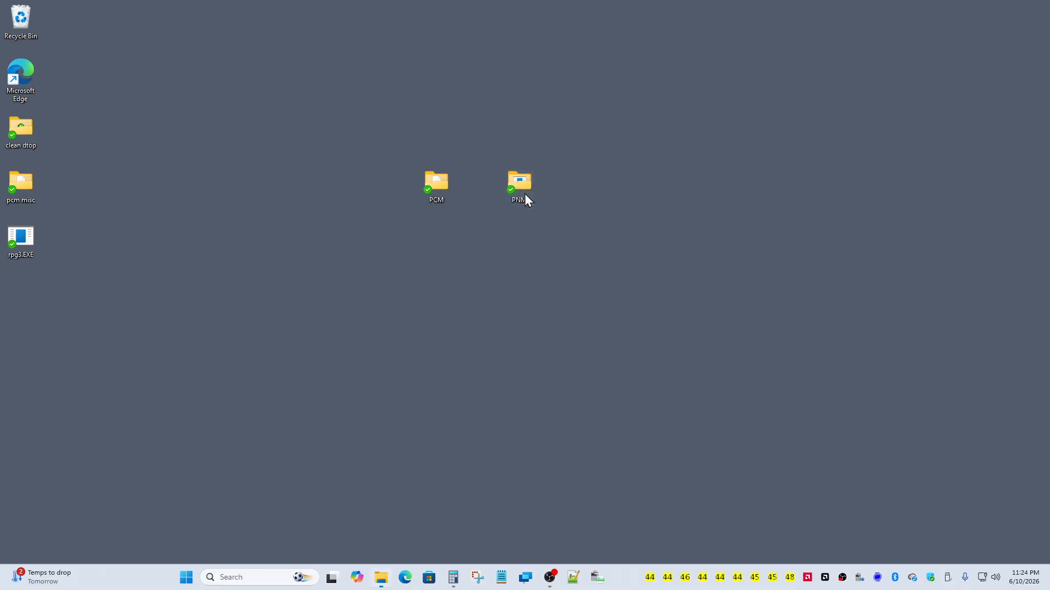
Step: Open the PNM folder on the desktop and launch pnm94.EXE
{"action": "double_click", "coordinate": [524, 193]}
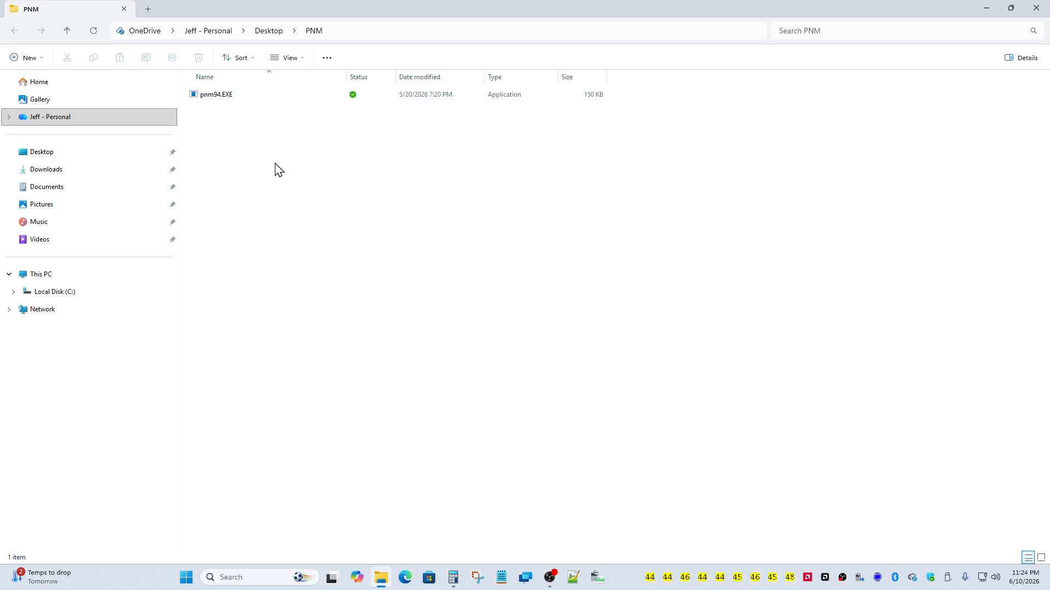
{"action": "double_click", "coordinate": [234, 98]}
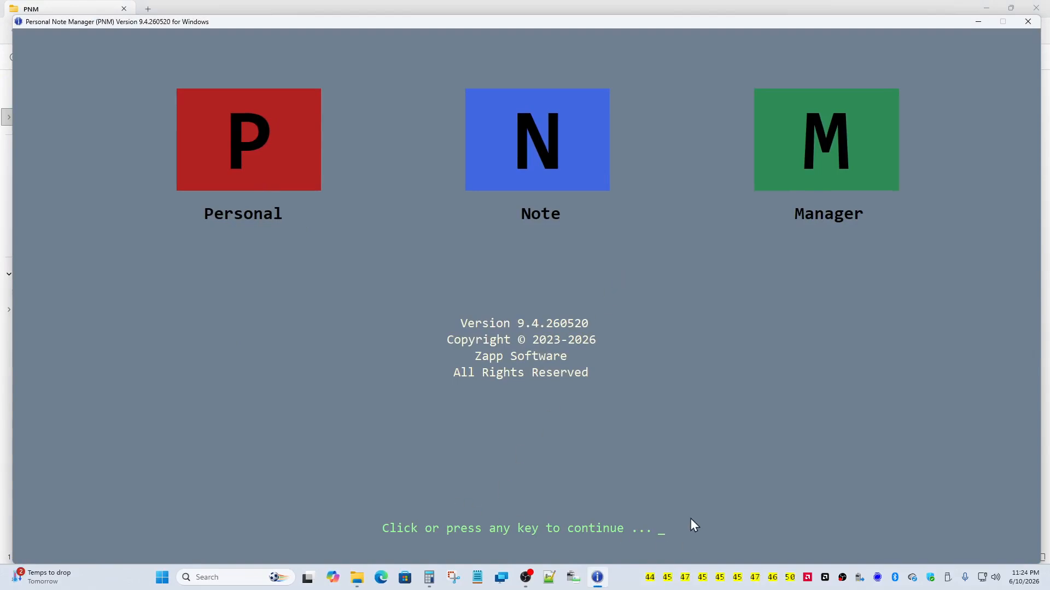
Step: Decline creating the pnm.dat database, exit PNM, and relaunch pnm94.EXE
{"action": "left_click", "coordinate": [676, 468]}
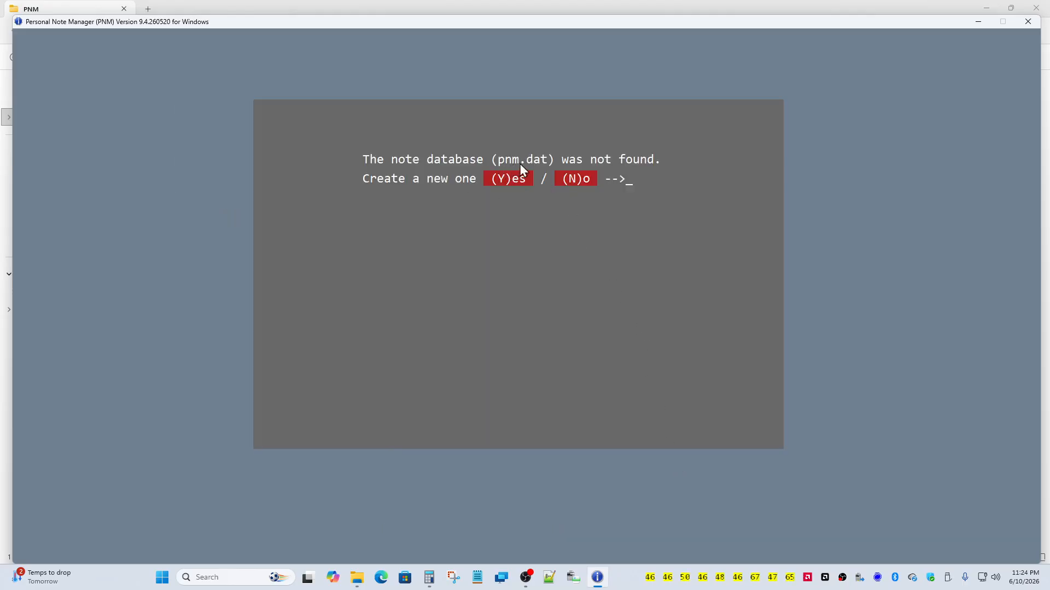
{"action": "left_click", "coordinate": [566, 182]}
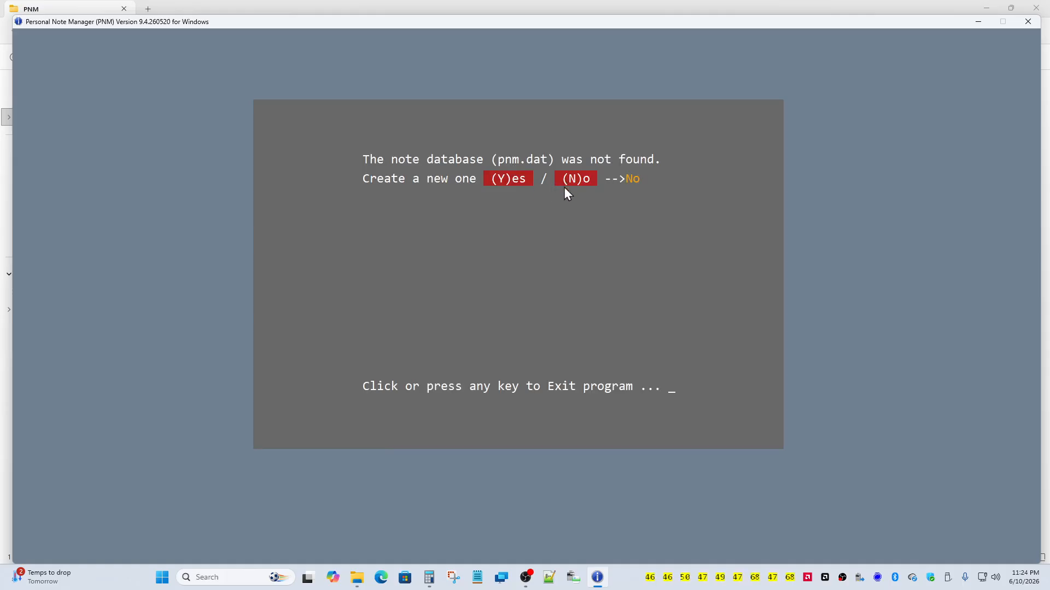
{"action": "left_click", "coordinate": [521, 299]}
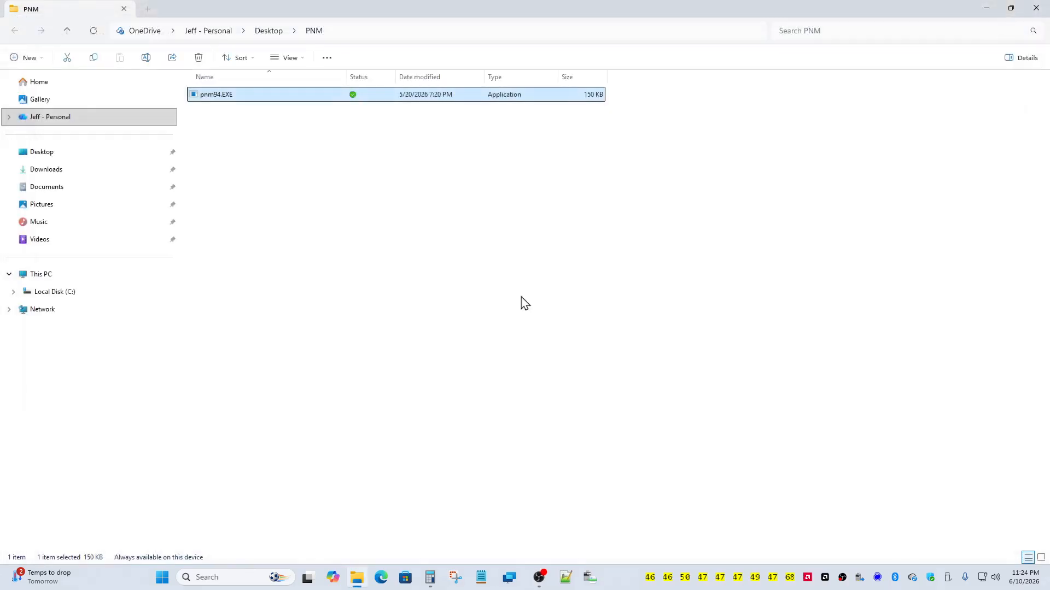
{"action": "double_click", "coordinate": [326, 94]}
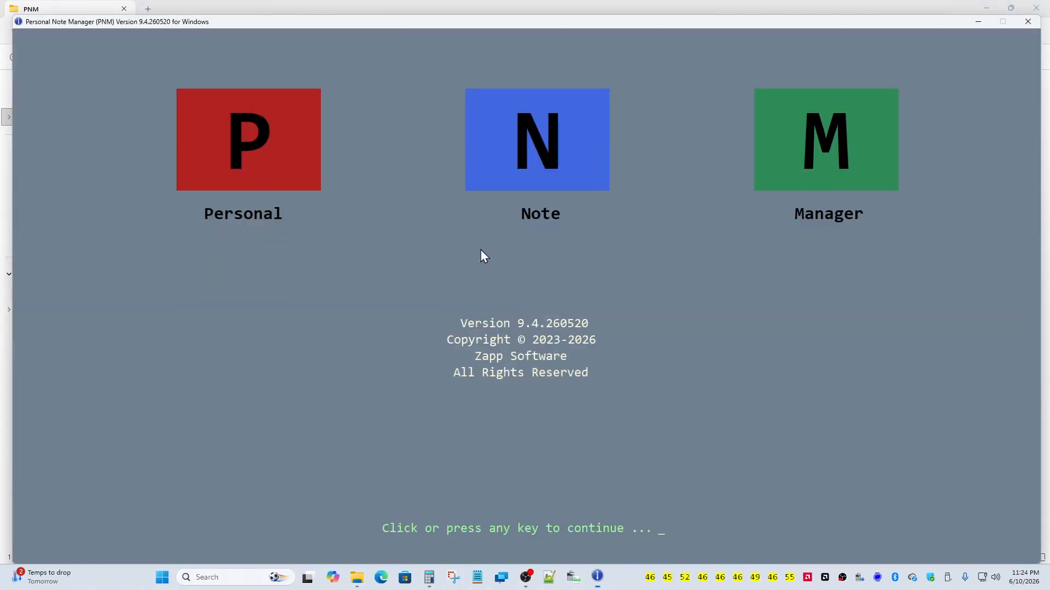
Step: Agree to create a new note database and enter the user's name and e-mail
{"action": "left_click", "coordinate": [481, 253]}
{"action": "left_click", "coordinate": [497, 183]}
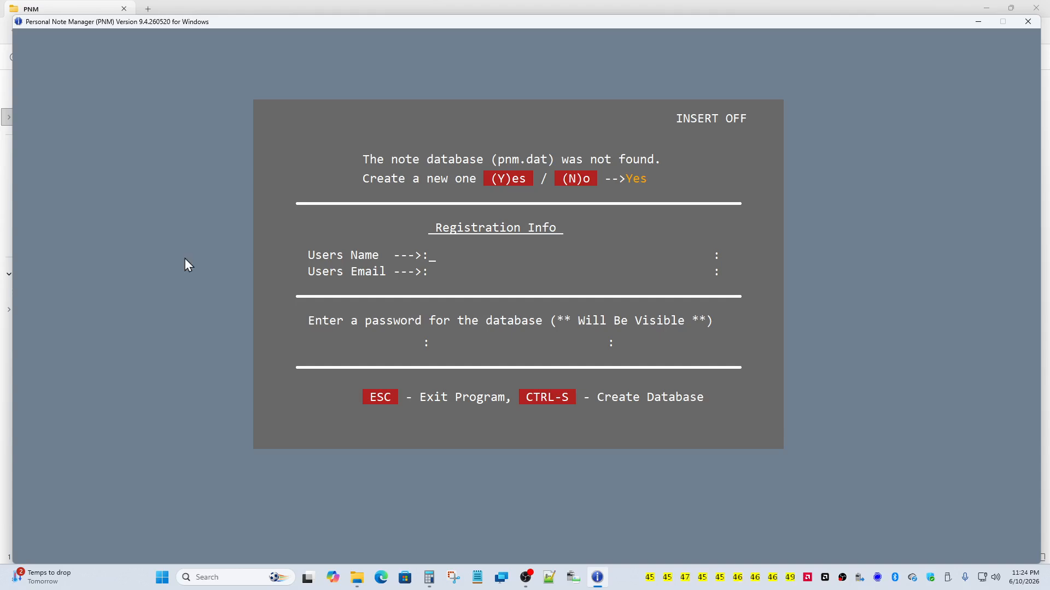
{"action": "key", "text": "Return"}
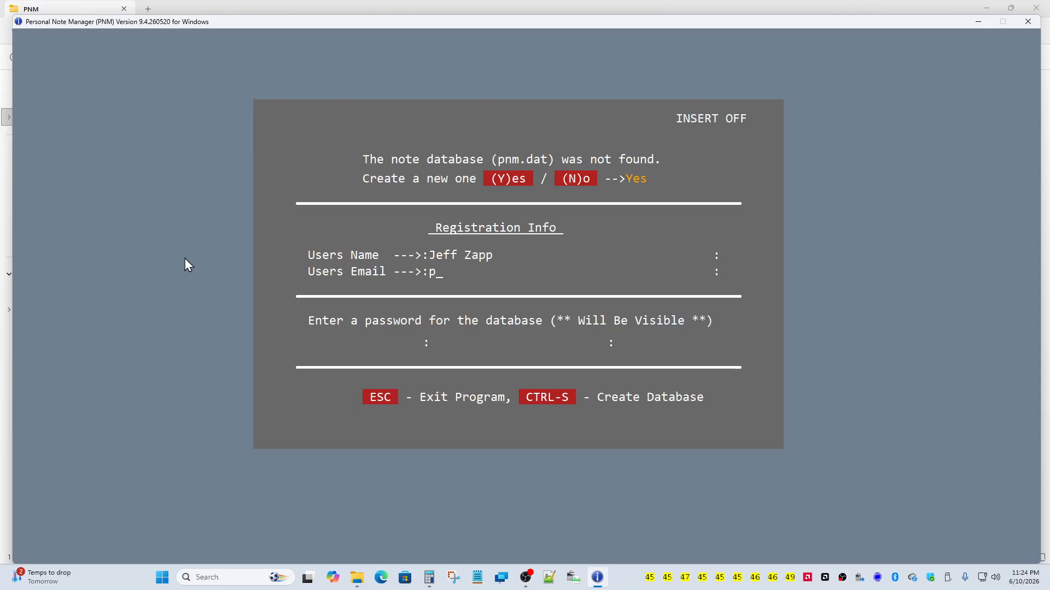
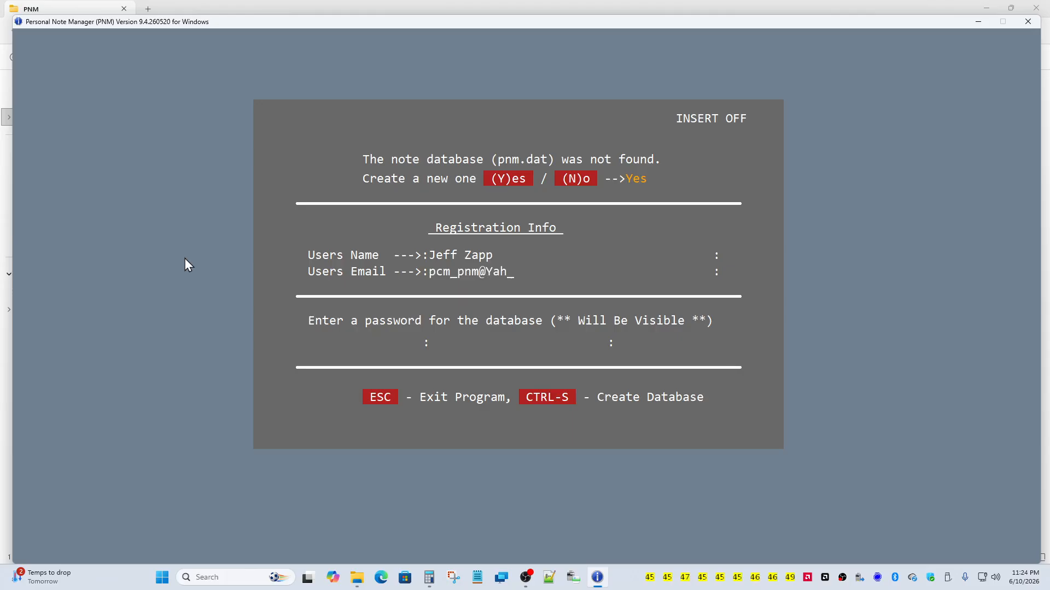
Step: Set the database password, create pnm.dat, and quit at the unlock prompt
{"action": "type", "text": "st"}
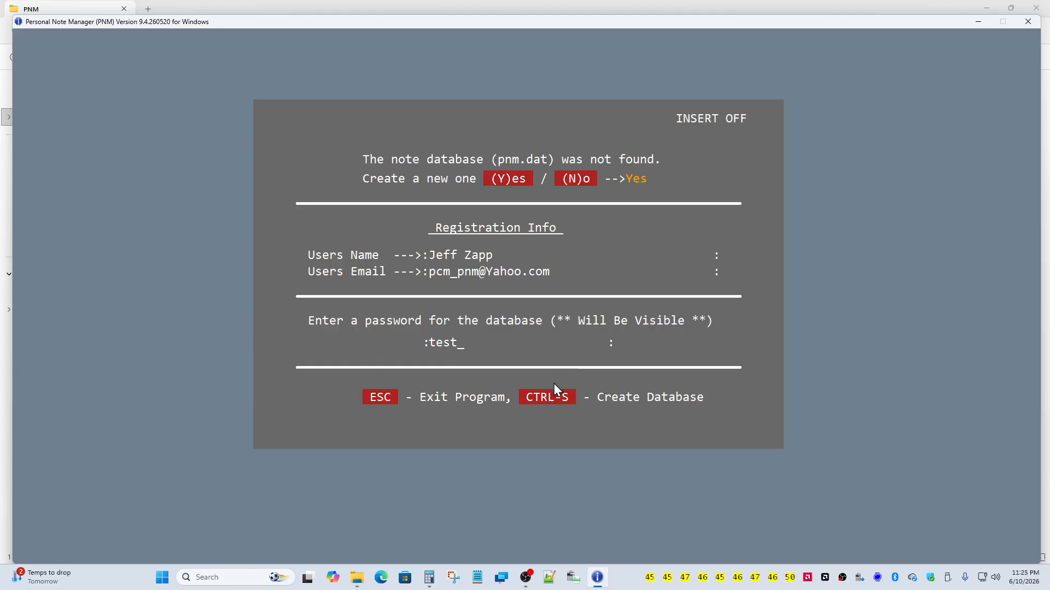
{"action": "left_click", "coordinate": [544, 397]}
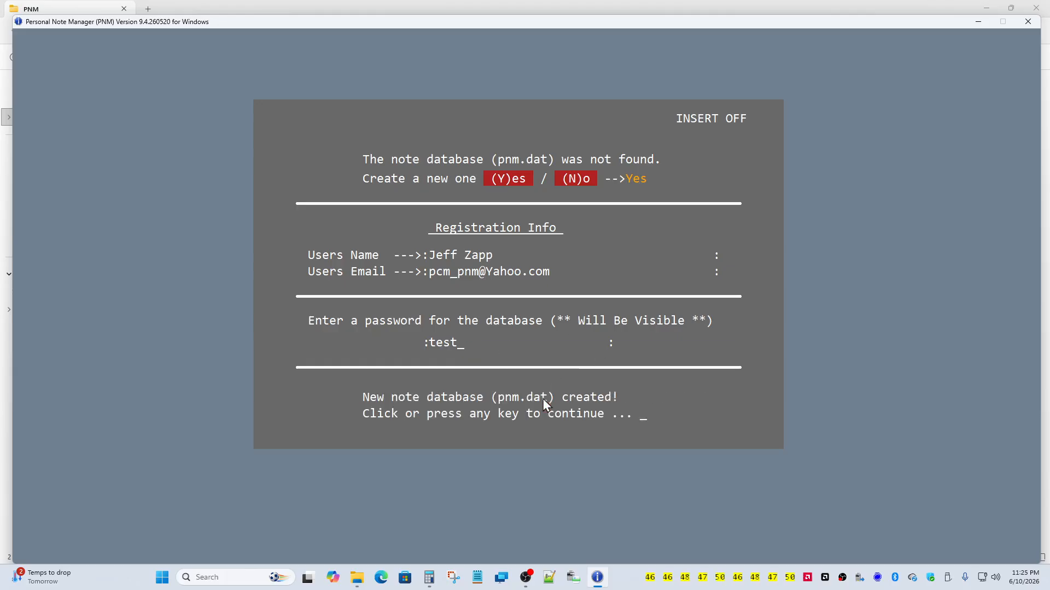
{"action": "left_click", "coordinate": [543, 399]}
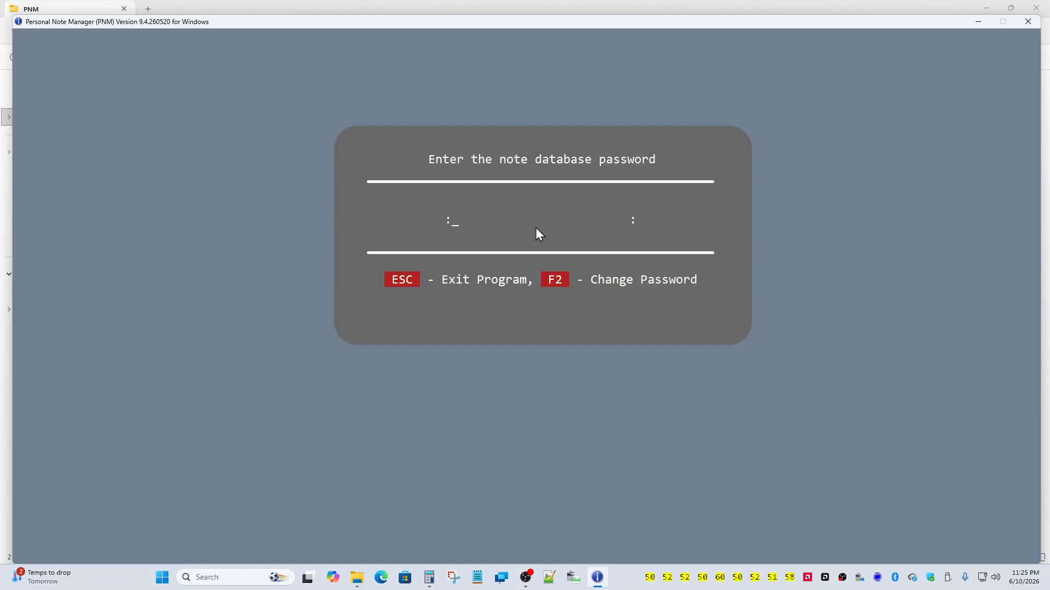
{"action": "left_click", "coordinate": [405, 280]}
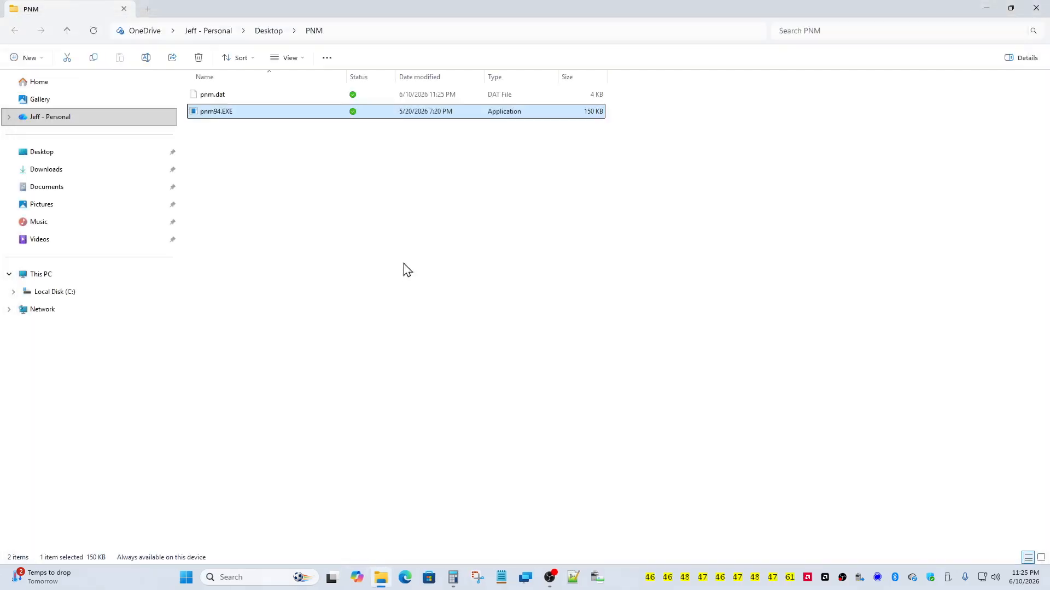
Step: View pnm.dat's scrambled contents in Notepad, close it, and relaunch pnm94.EXE
{"action": "left_click", "coordinate": [227, 102]}
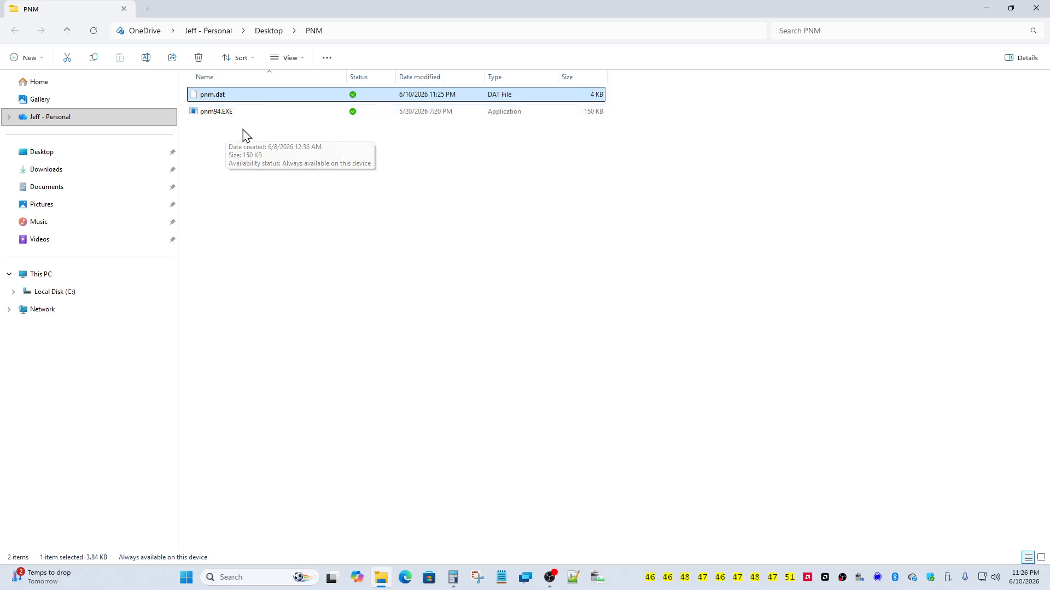
{"action": "right_click", "coordinate": [225, 104]}
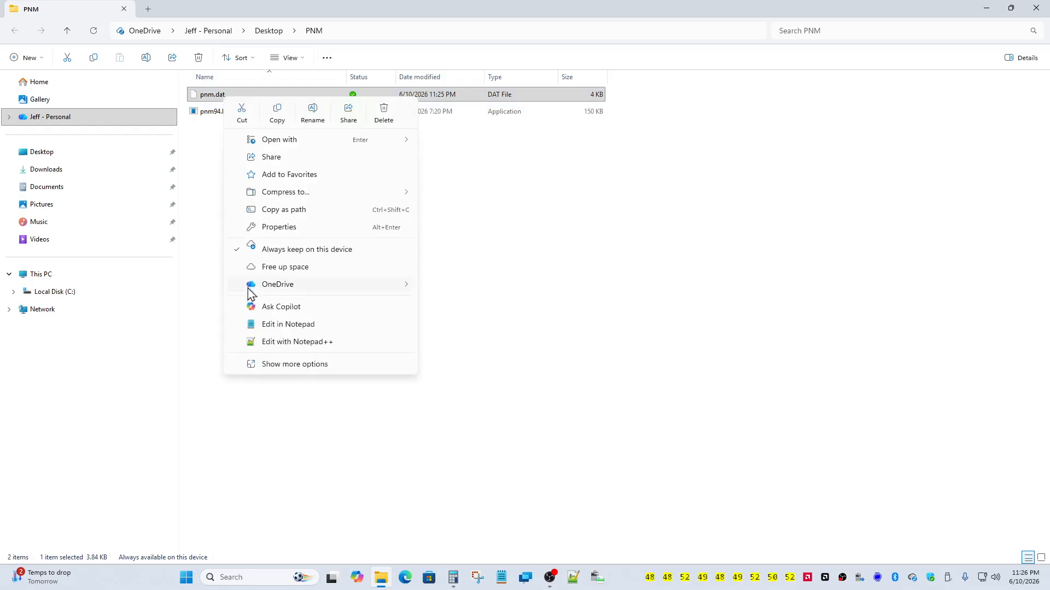
{"action": "left_click", "coordinate": [267, 326]}
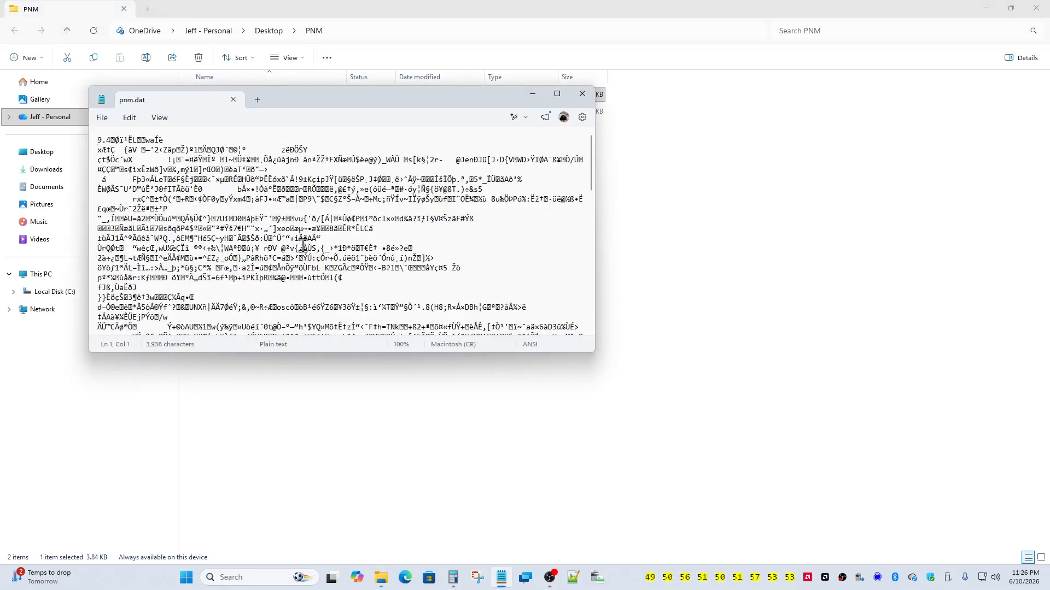
{"action": "scroll", "coordinate": [302, 244], "scroll_direction": "down", "scroll_amount": 10}
{"action": "scroll", "coordinate": [302, 244], "scroll_direction": "down", "scroll_amount": 7}
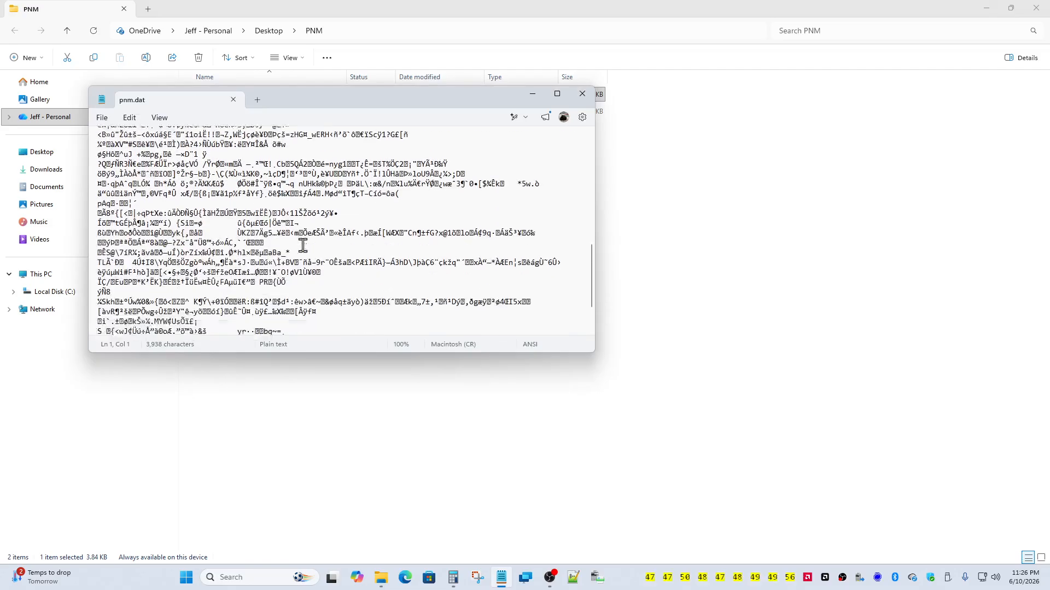
{"action": "left_click", "coordinate": [582, 93]}
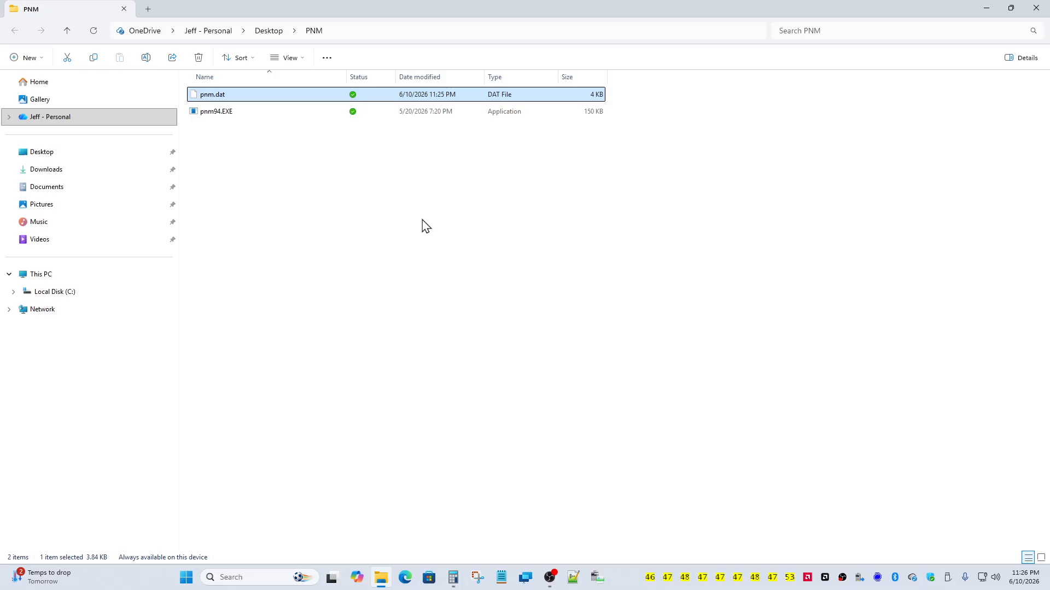
{"action": "double_click", "coordinate": [237, 114]}
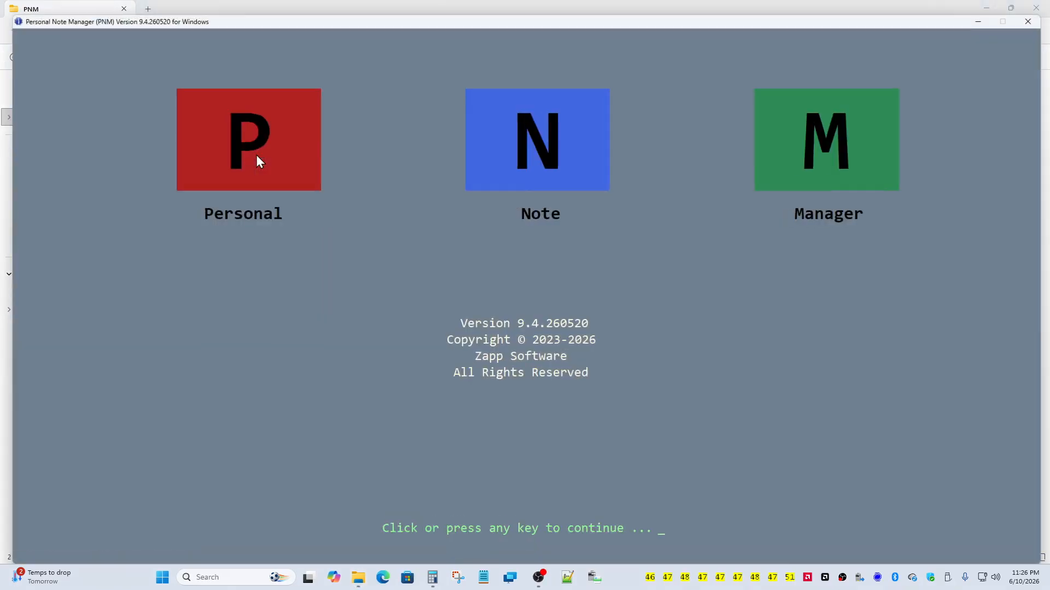
Step: Unlock the database with its password, cancel the license-key prompt, and add new Note 00001
{"action": "left_click", "coordinate": [339, 190]}
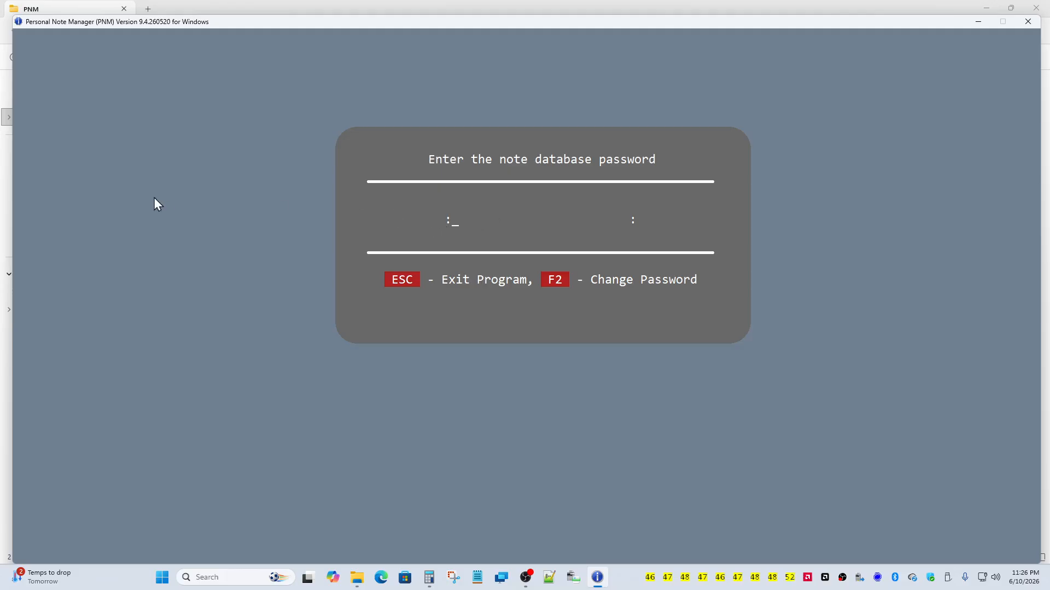
{"action": "type", "text": "***"}
{"action": "key", "text": "Return"}
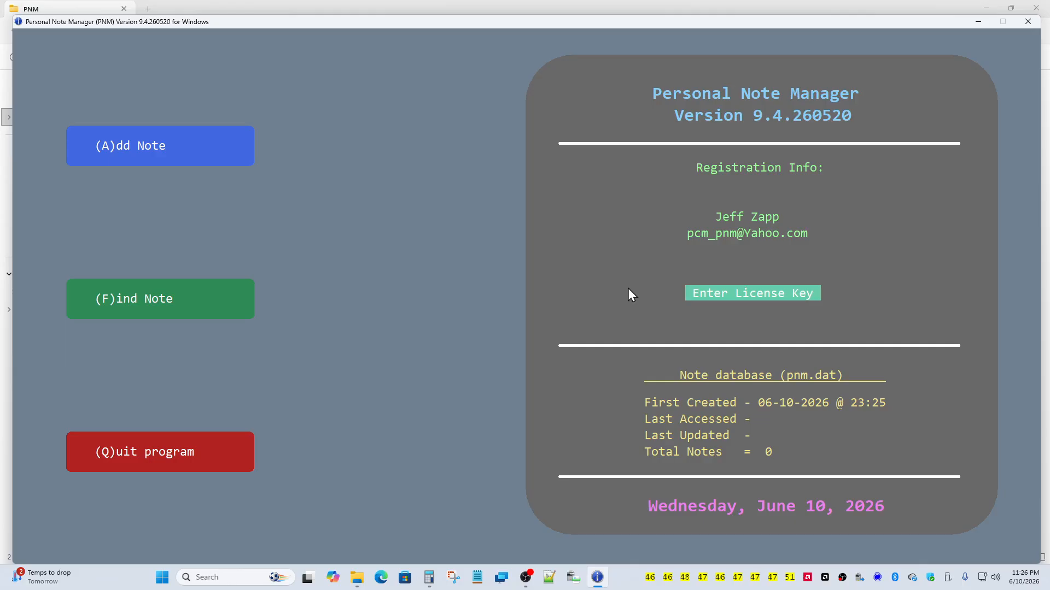
{"action": "left_click", "coordinate": [714, 295]}
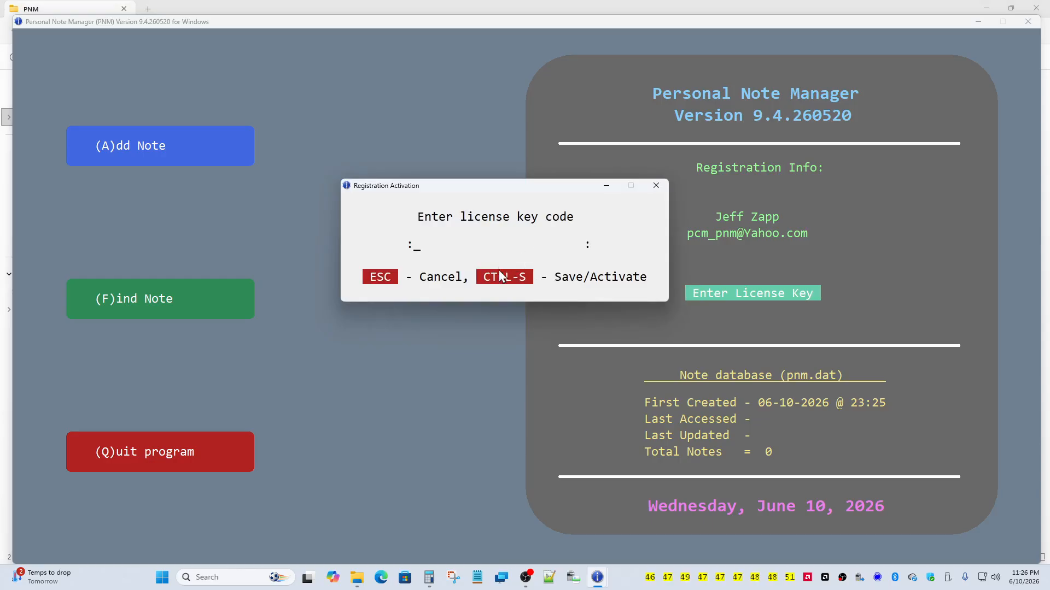
{"action": "left_click", "coordinate": [385, 279]}
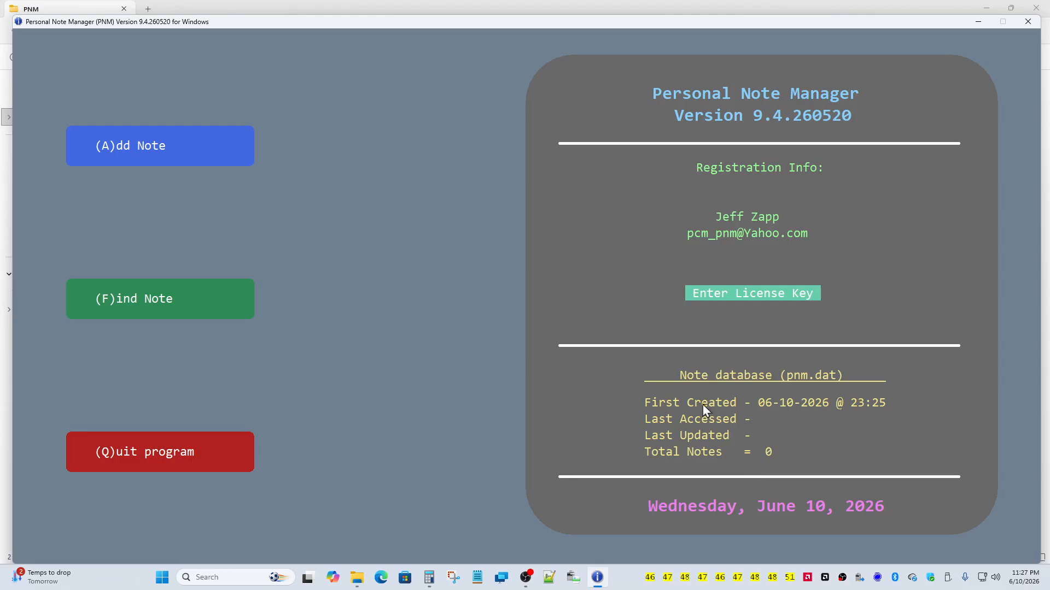
{"action": "left_click", "coordinate": [180, 145]}
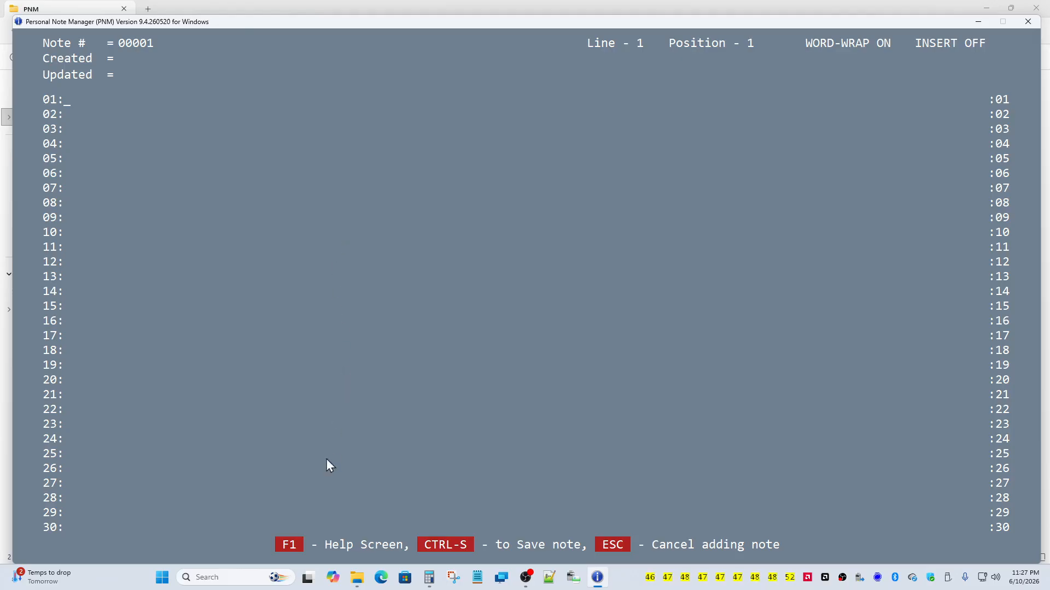
Step: Enter 'today is wednesday, june 10, 2026, 06-10-2026.' as line 01, checking the F1 shortcut help
{"action": "left_click", "coordinate": [293, 545]}
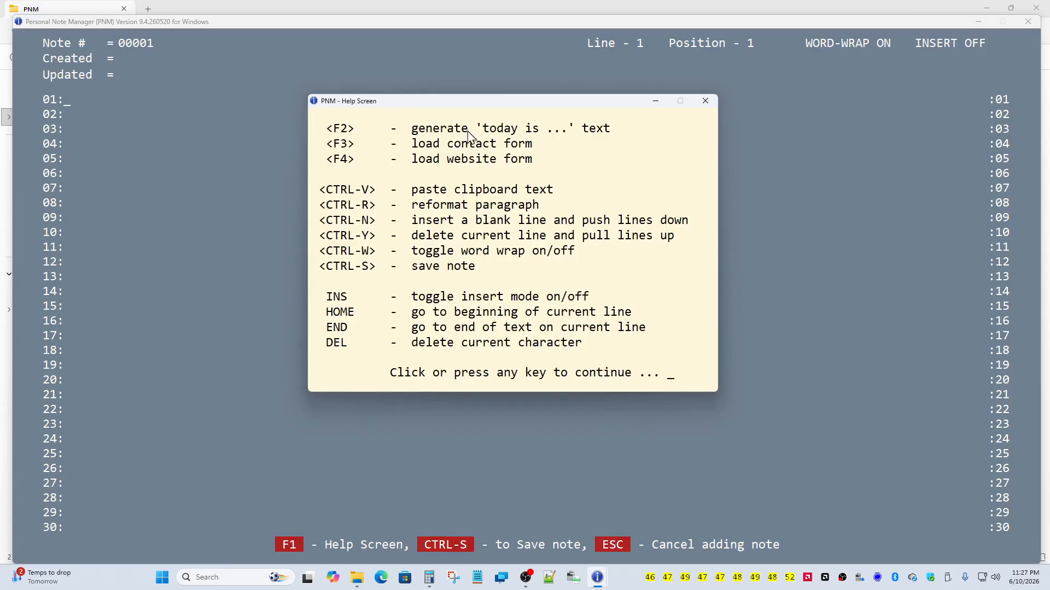
{"action": "left_click", "coordinate": [396, 205]}
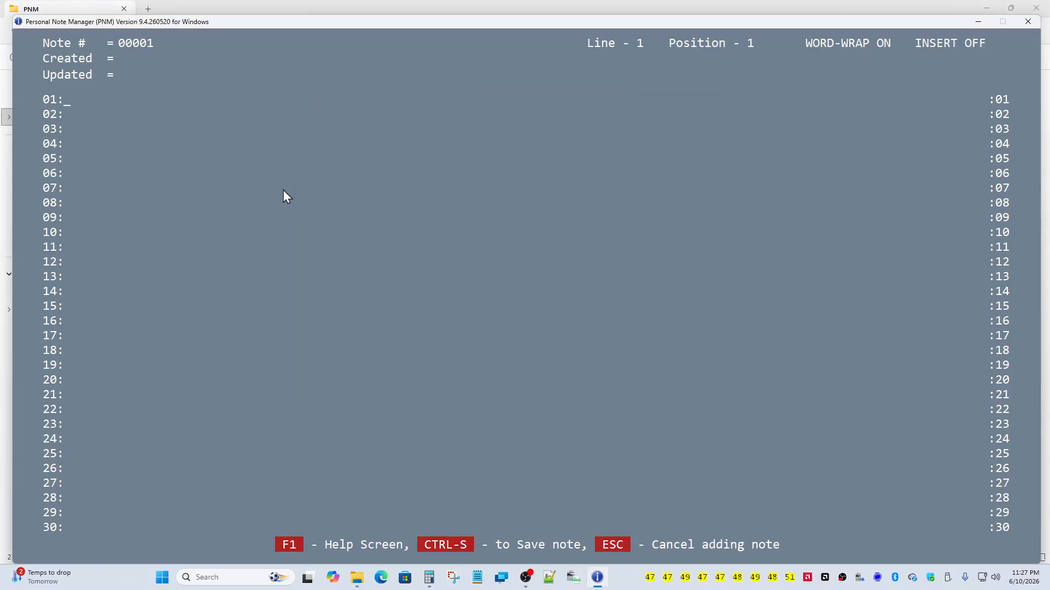
{"action": "type", "text": "today is wednesday, june 10, 2026, 06-10-2026."}
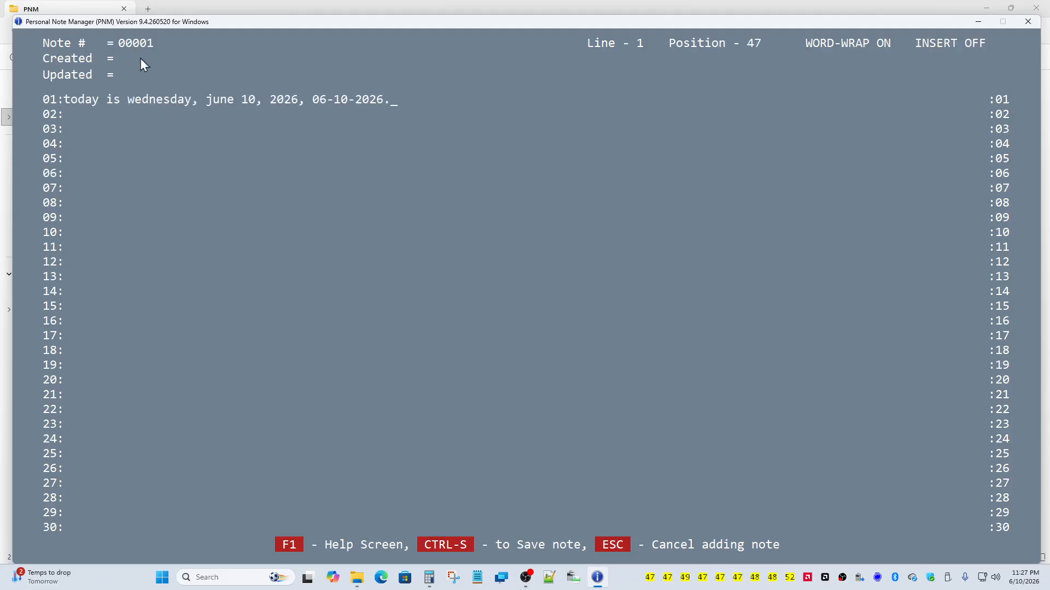
{"action": "key", "text": "Return"}
{"action": "key", "text": "Return"}
{"action": "left_click", "coordinate": [288, 545]}
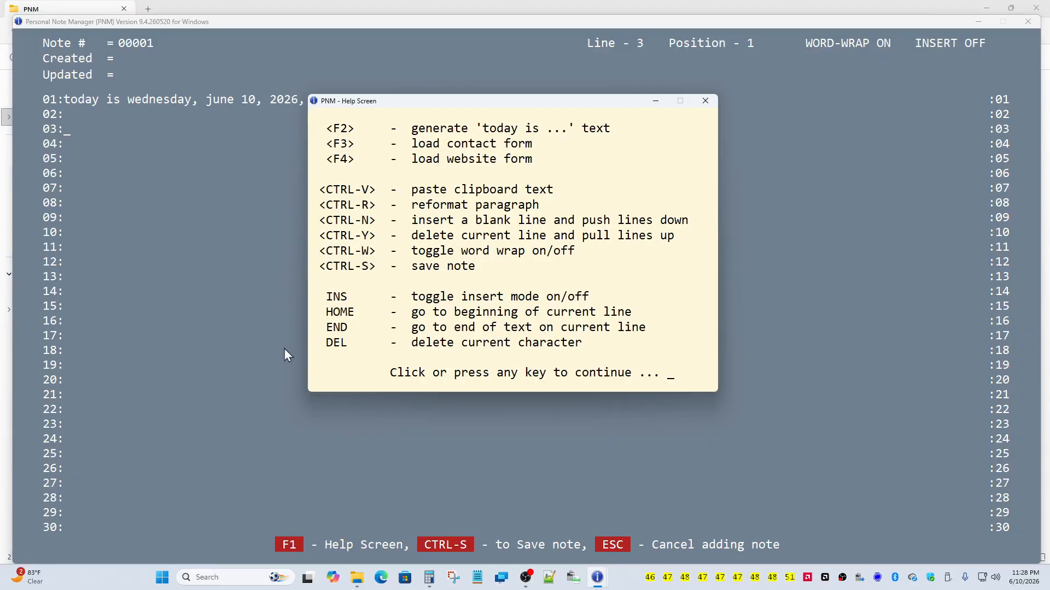
{"action": "left_click", "coordinate": [360, 332]}
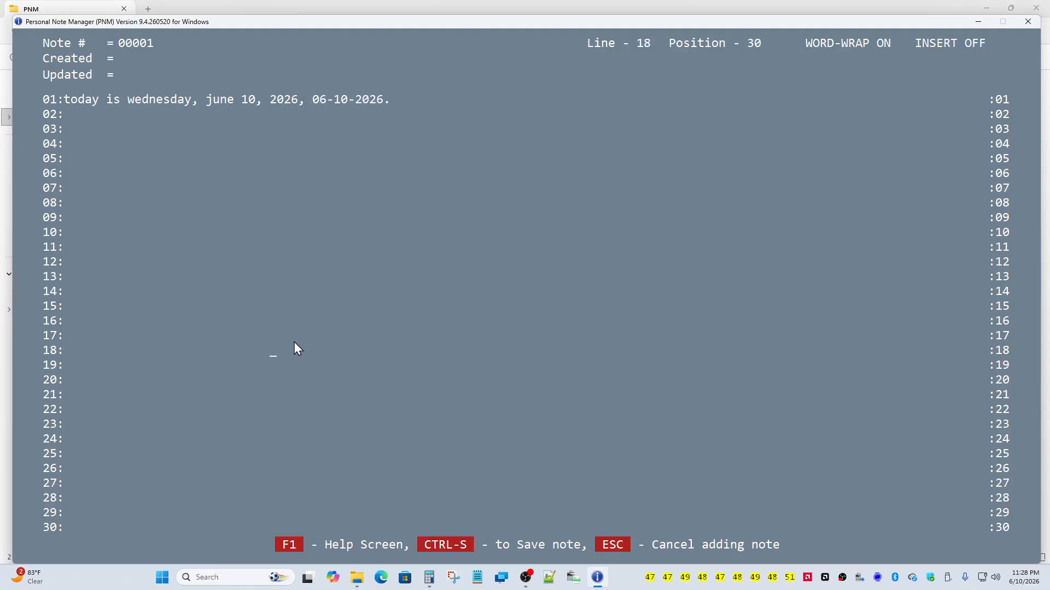
Step: Try the Contact and Website Form templates, then discard the draft and add a fresh note
{"action": "key", "text": "F2"}
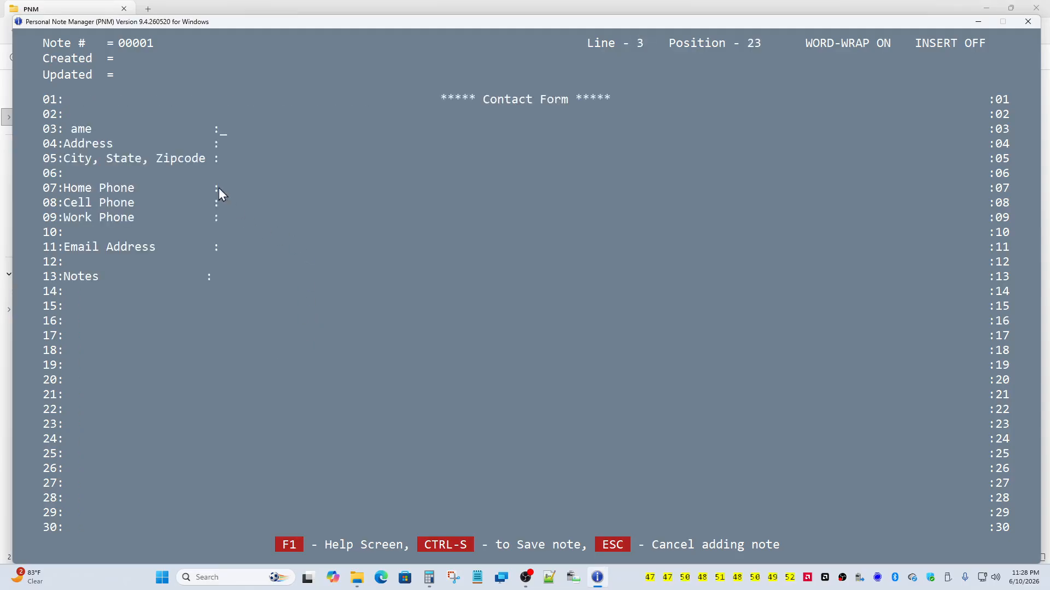
{"action": "left_click", "coordinate": [63, 132]}
{"action": "key", "text": "F3"}
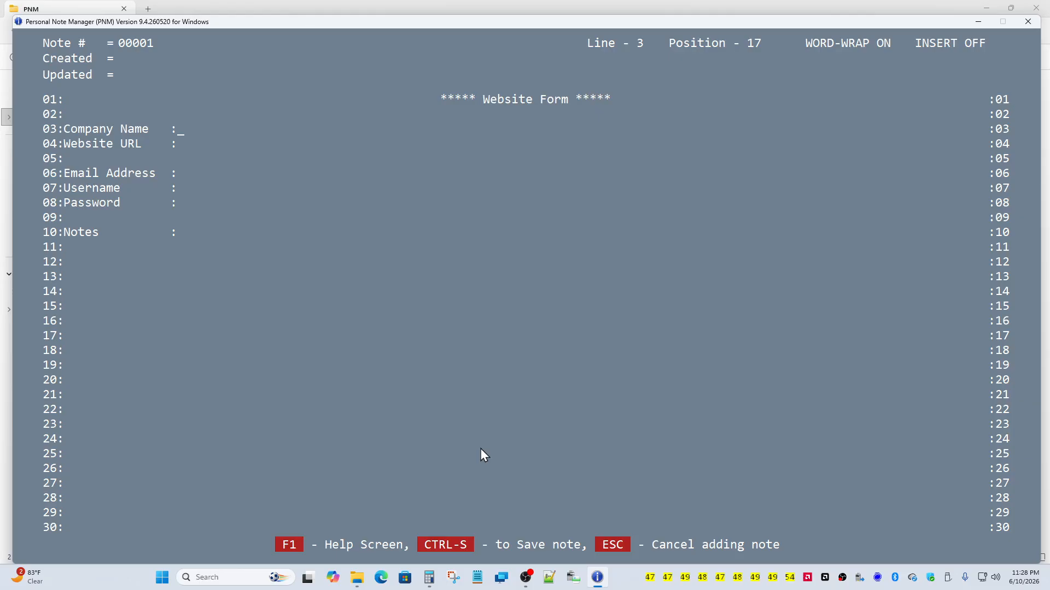
{"action": "left_click", "coordinate": [616, 544]}
{"action": "left_click", "coordinate": [607, 544]}
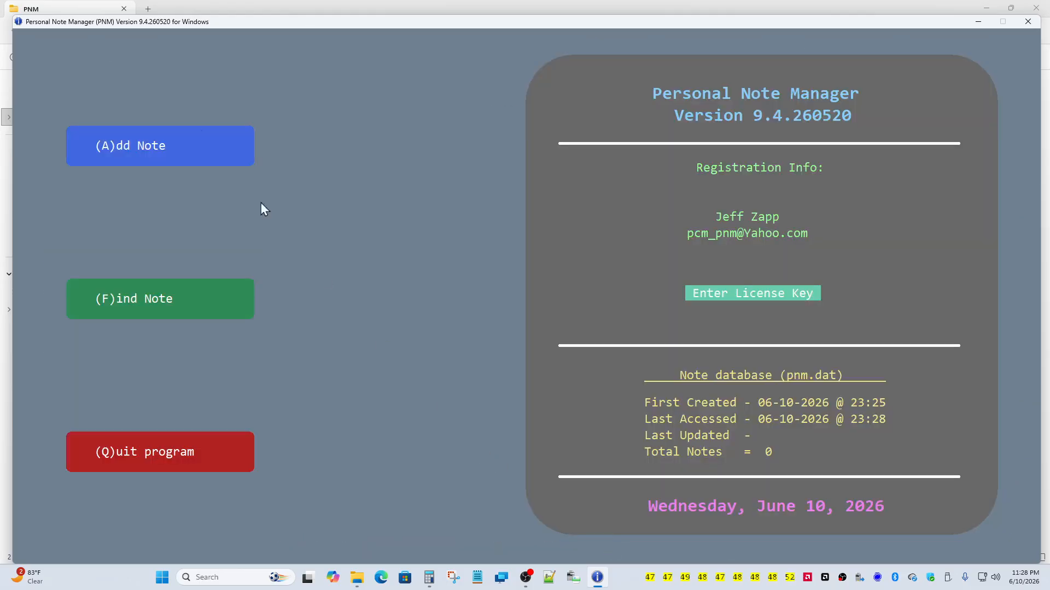
{"action": "left_click", "coordinate": [115, 135]}
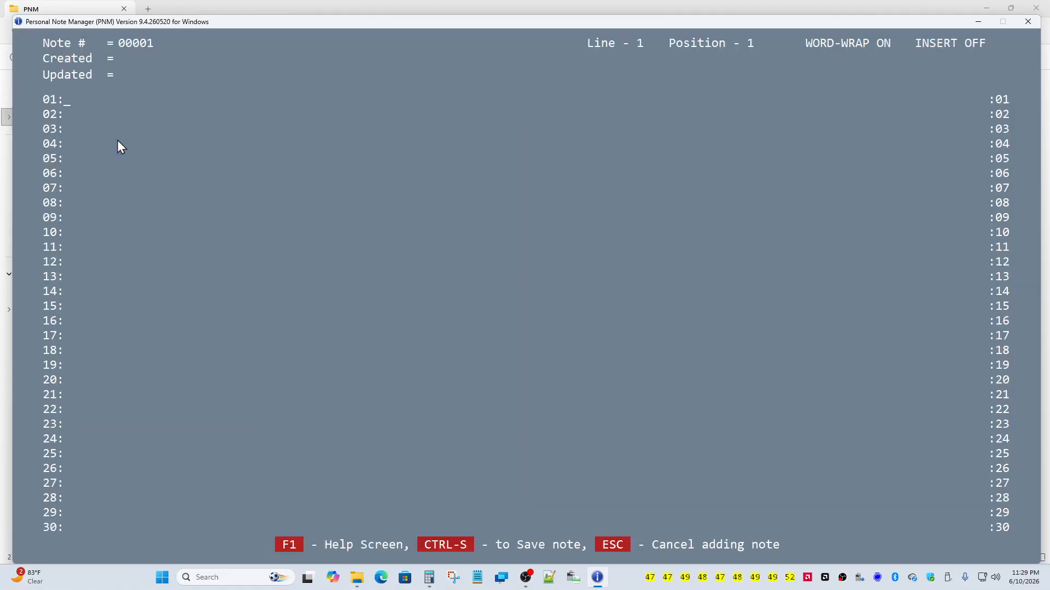
Step: Insert the date line into the note, check the shortcut help, and bring up Edge's Yahoo page
{"action": "type", "text": "today is wednesday, june 10, 2026, 06-10-2026."}
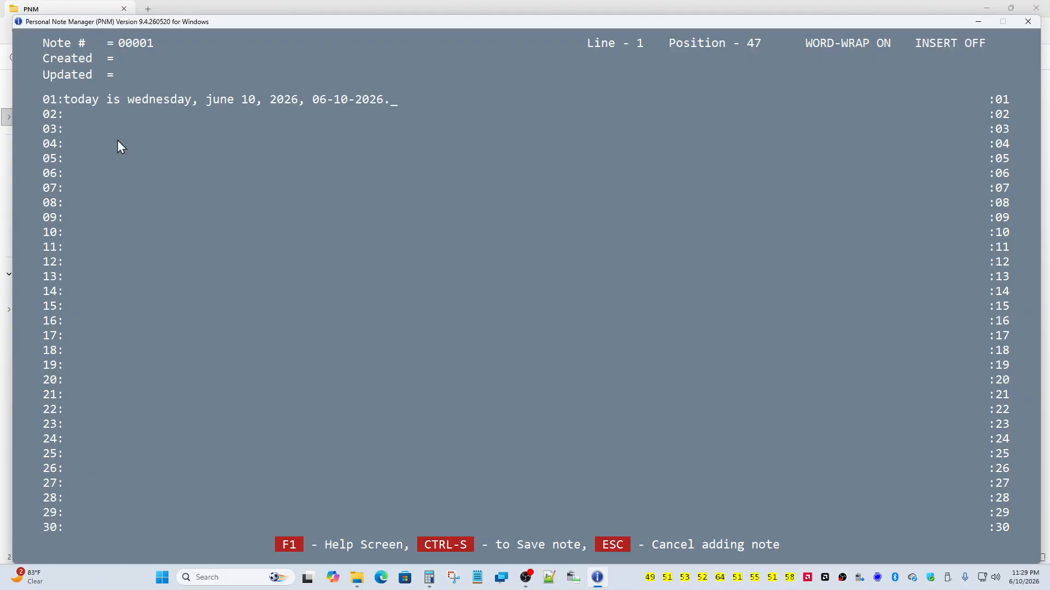
{"action": "left_click", "coordinate": [282, 544]}
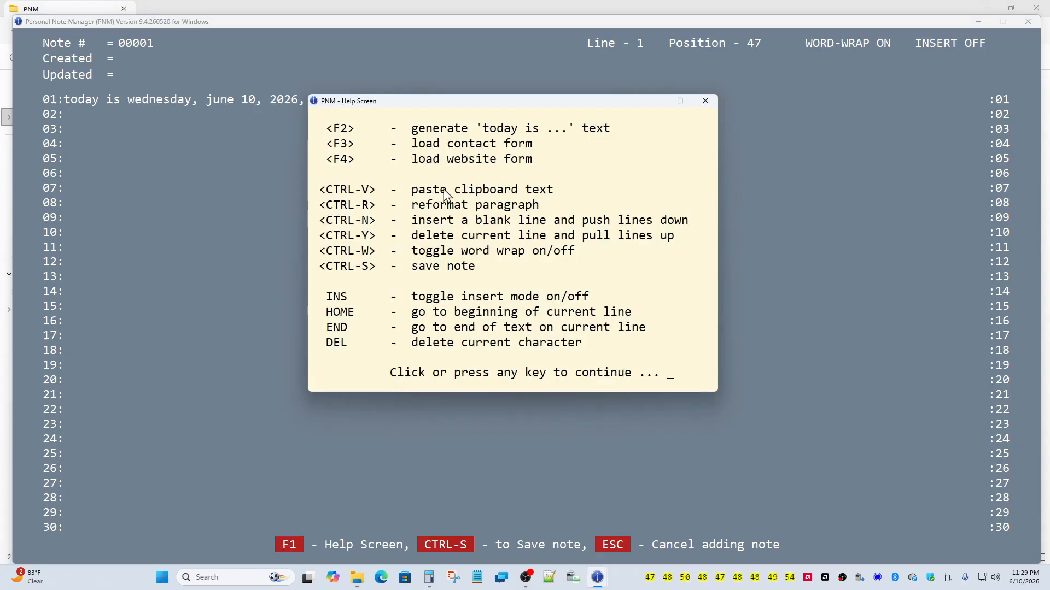
{"action": "left_click", "coordinate": [397, 297]}
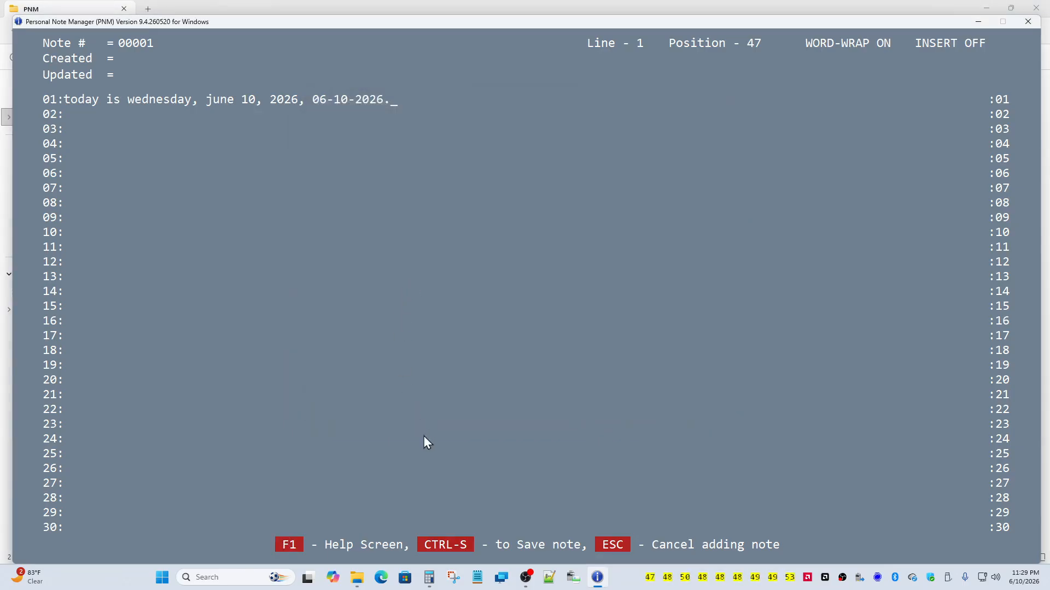
{"action": "left_click", "coordinate": [388, 580]}
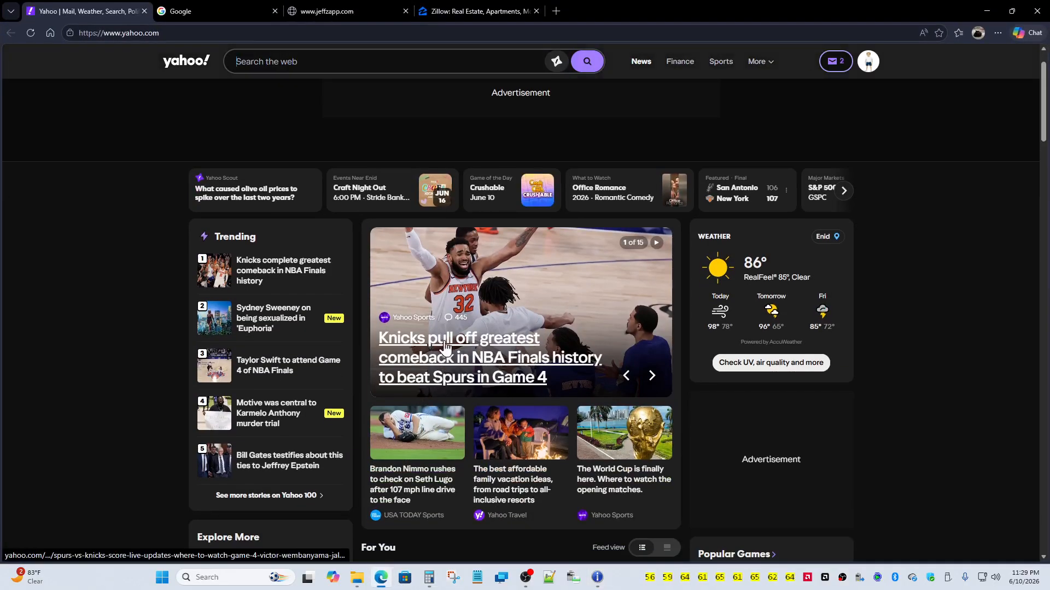
Step: Open the 'Knicks stun Spurs' article and copy its two paragraphs on the Spurs' lead and Knicks' rally
{"action": "left_click", "coordinate": [445, 346]}
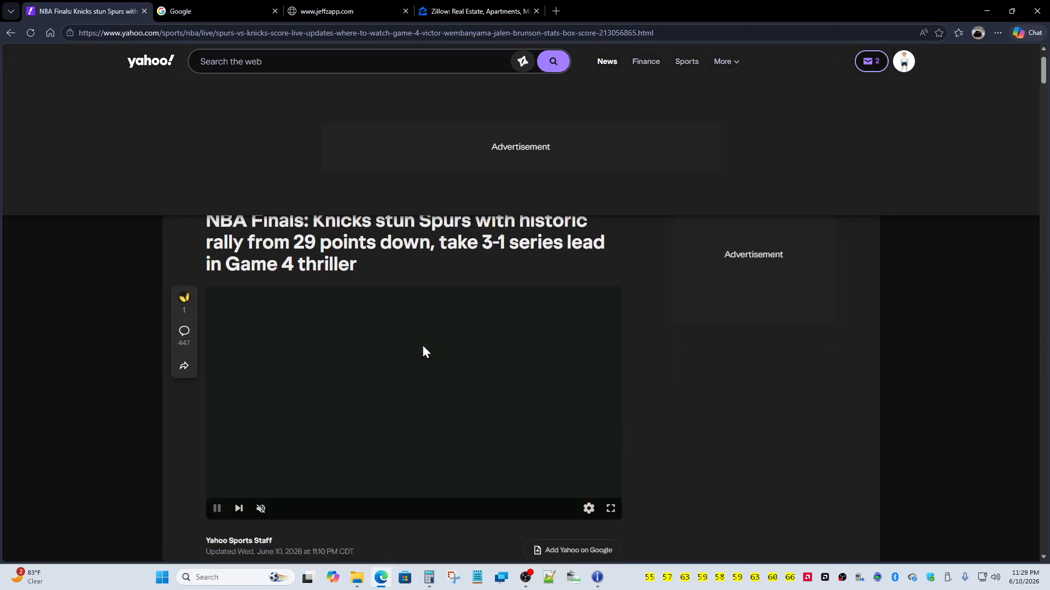
{"action": "scroll", "coordinate": [424, 350], "scroll_direction": "down", "scroll_amount": 5}
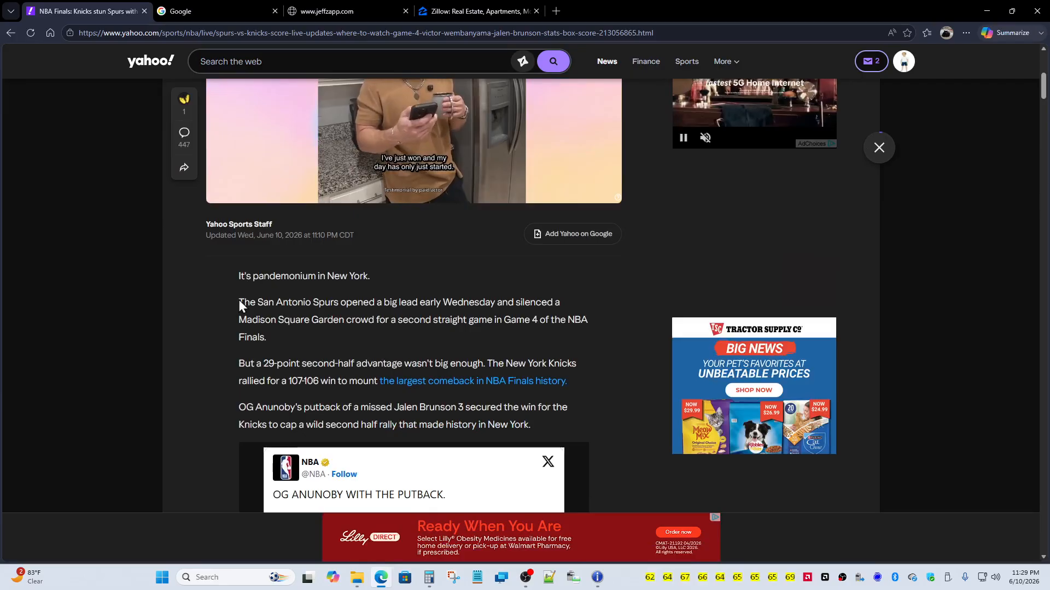
{"action": "left_click_drag", "start_coordinate": [238, 300], "coordinate": [566, 383]}
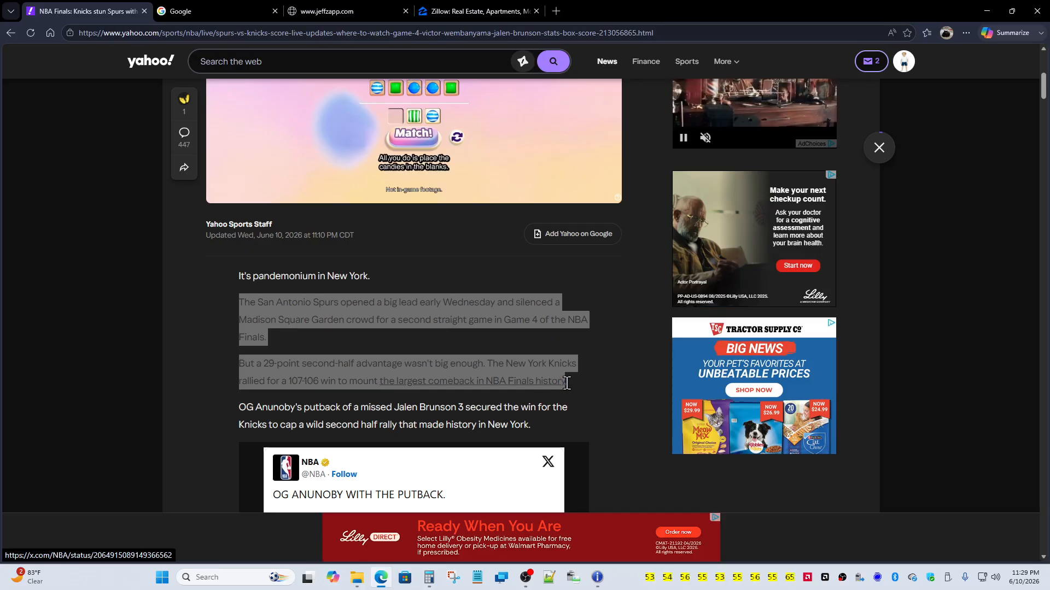
{"action": "right_click", "coordinate": [503, 370]}
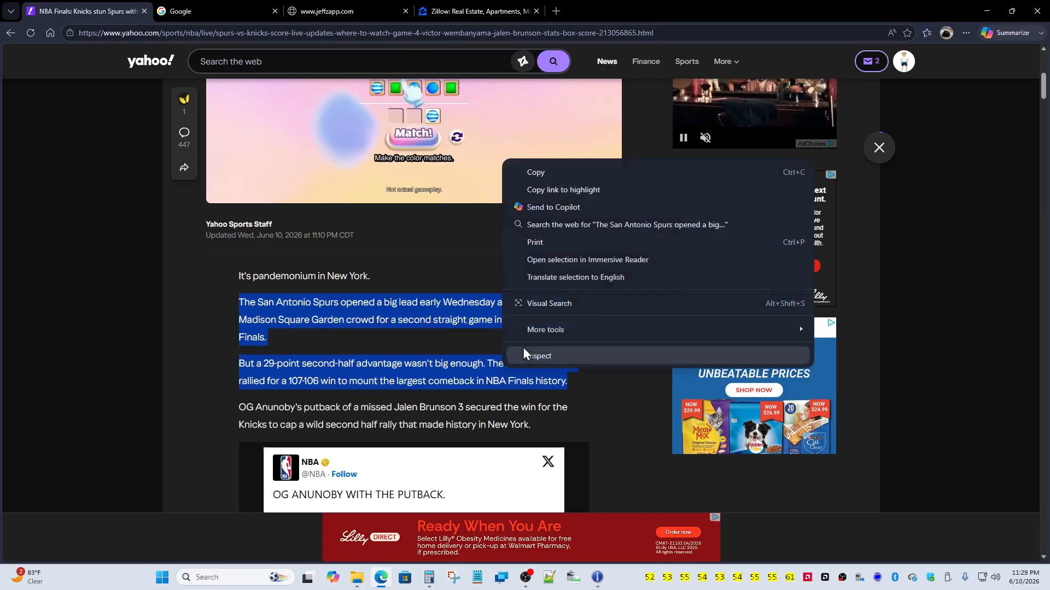
{"action": "left_click", "coordinate": [547, 172]}
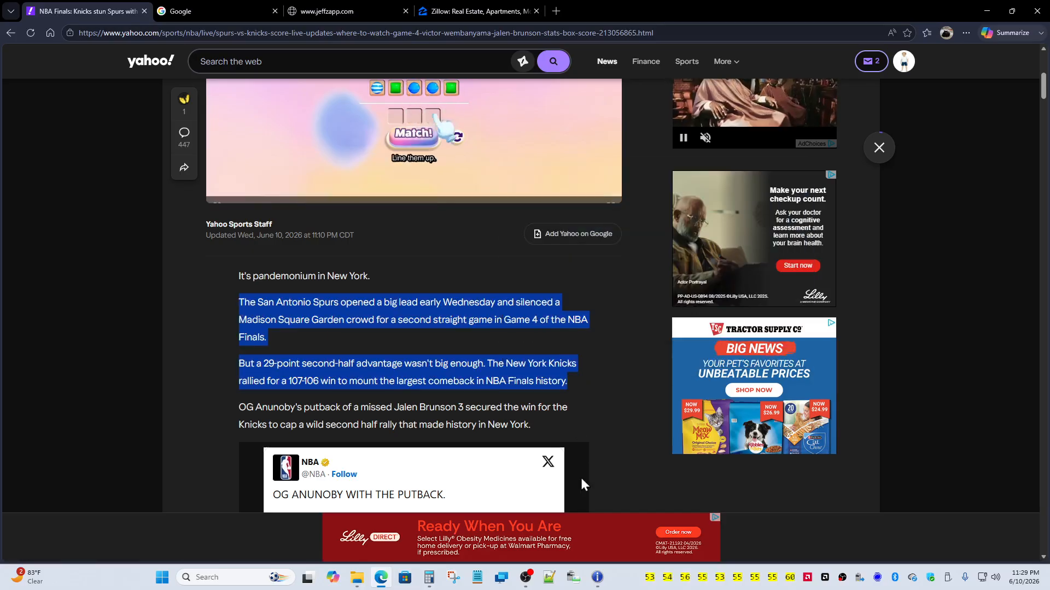
Step: Paste the copied Spurs–Knicks paragraphs into Note 00001 starting at line 03
{"action": "left_click", "coordinate": [588, 573]}
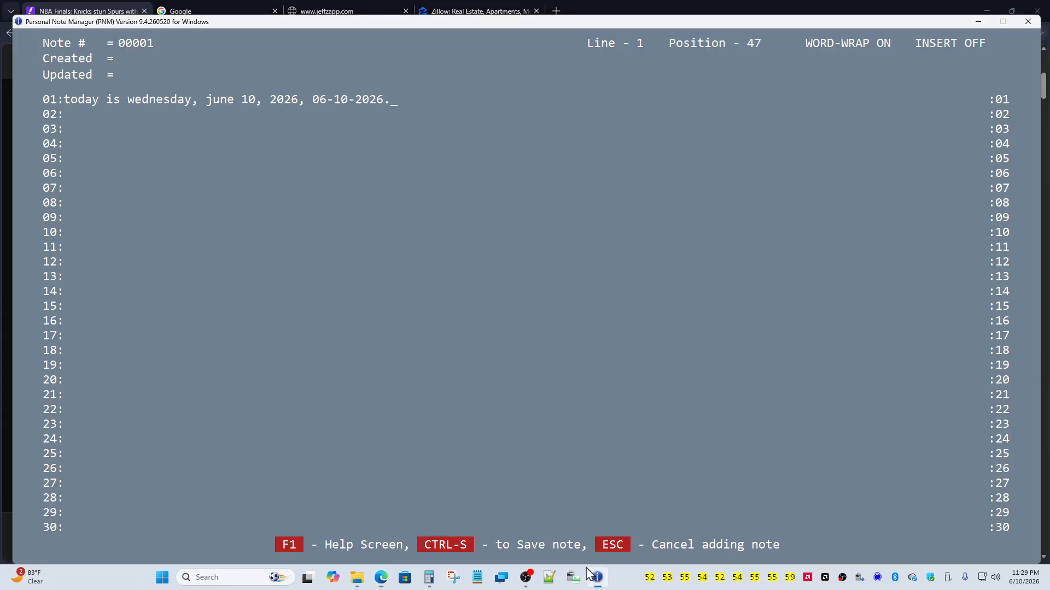
{"action": "left_click", "coordinate": [71, 132]}
{"action": "left_click", "coordinate": [282, 546]}
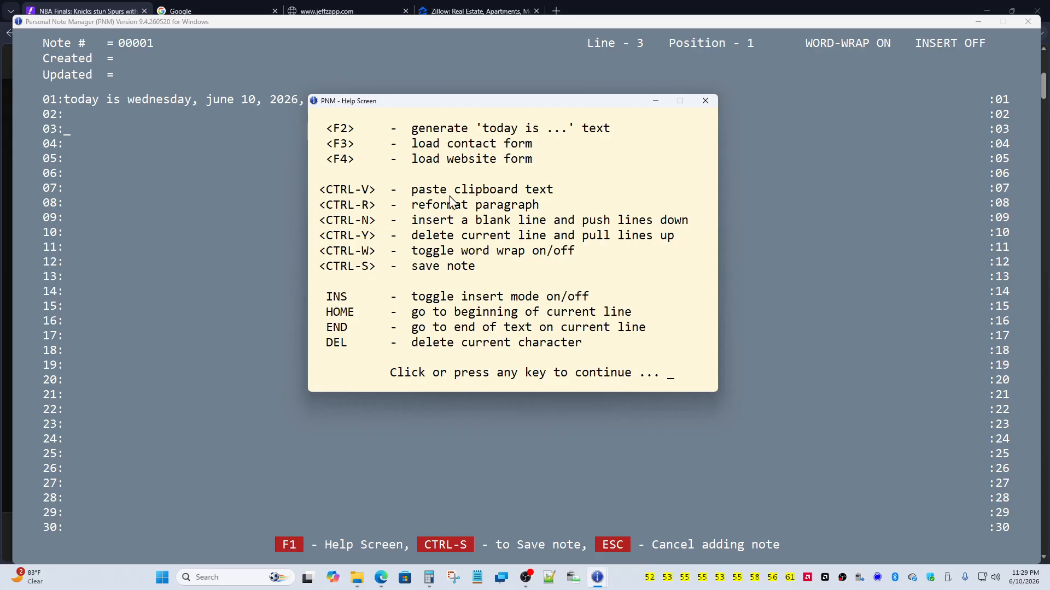
{"action": "left_click", "coordinate": [417, 239]}
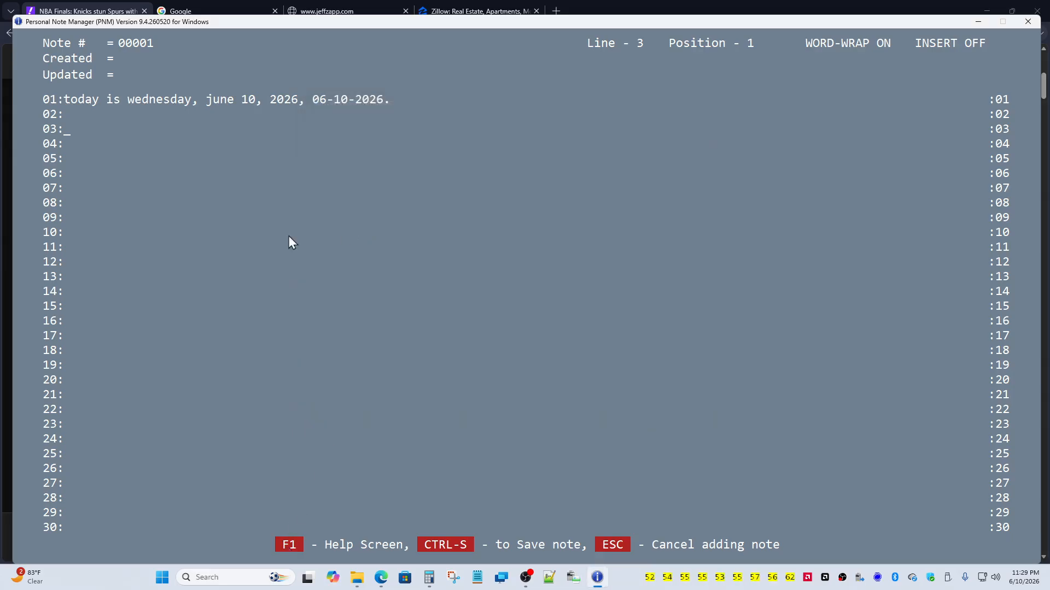
{"action": "key", "text": "ctrl+v"}
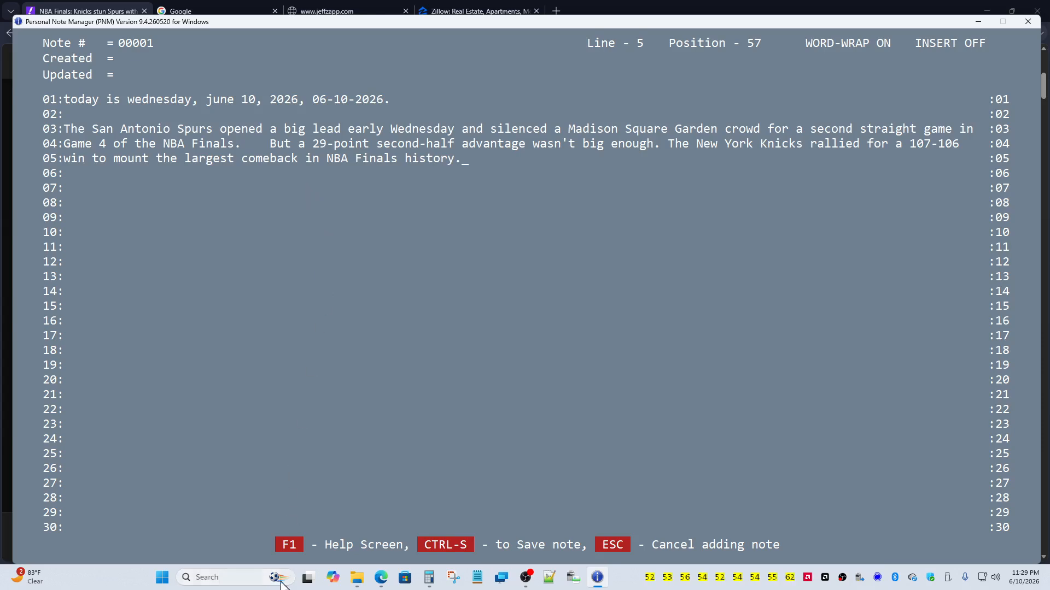
{"action": "left_click", "coordinate": [295, 551]}
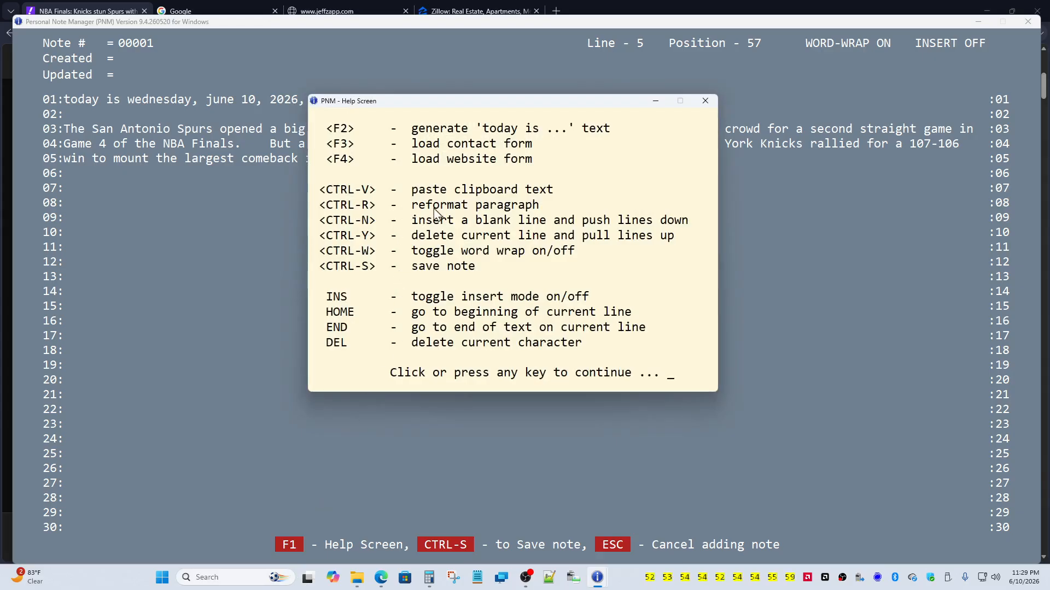
{"action": "left_click", "coordinate": [360, 238]}
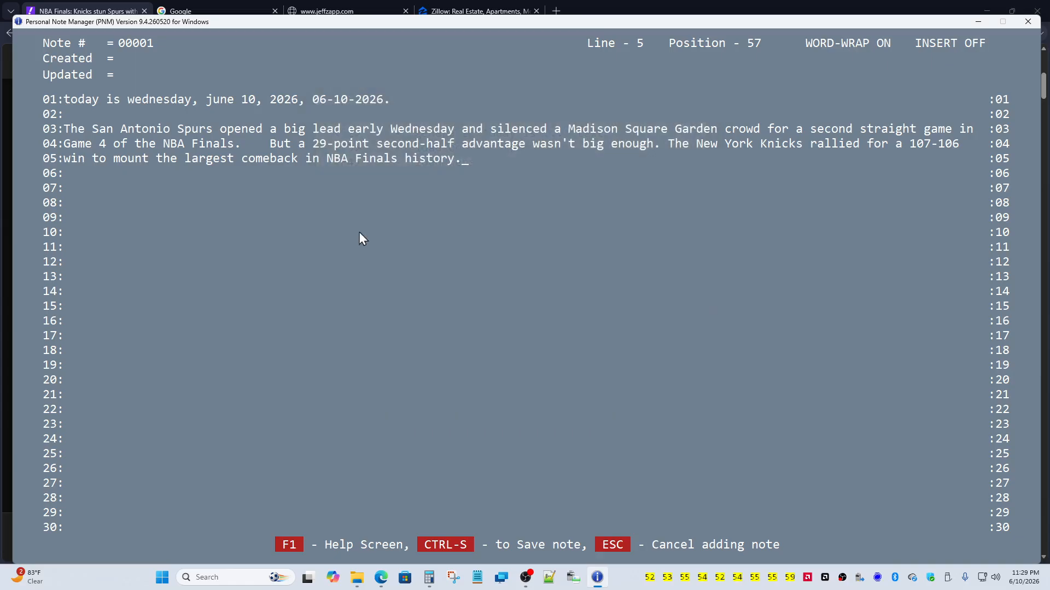
{"action": "left_click", "coordinate": [260, 137]}
Step: In insert mode, break the pasted text after "Finals." on line 04 with a line break
{"action": "key", "text": "Down"}
{"action": "key", "text": "Left"}
{"action": "key", "text": "Left"}
{"action": "key", "text": "Insert"}
{"action": "key", "text": "Return"}
{"action": "key", "text": "Return"}
{"action": "key", "text": "Return"}
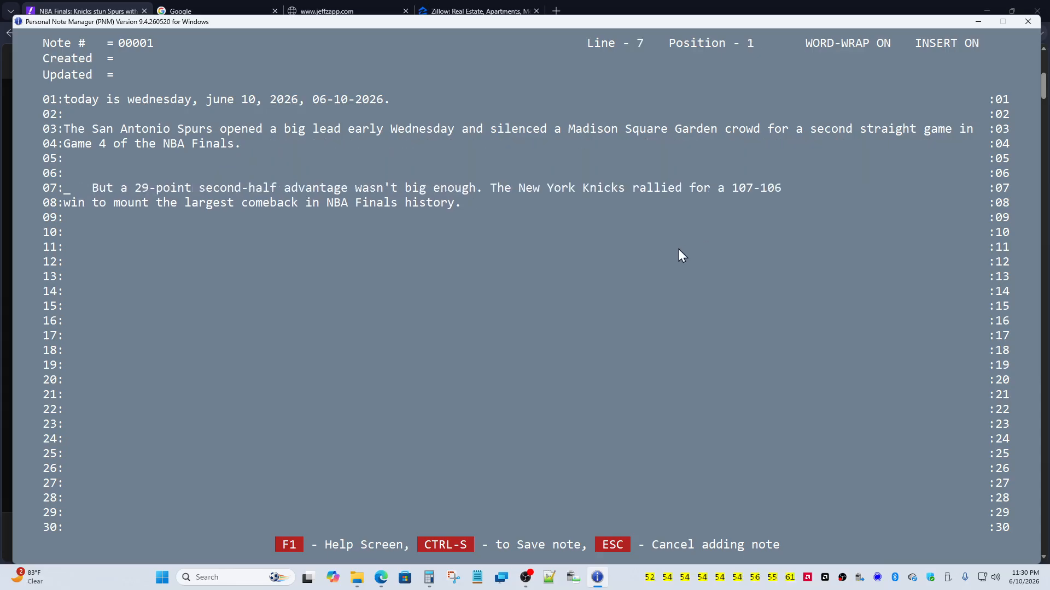
Step: Add "Mary had a little lamb." at the end of line 04, then bring up the shortcut reference
{"action": "key", "text": "Up"}
{"action": "key", "text": "Up"}
{"action": "key", "text": "Up"}
{"action": "key", "text": "End"}
{"action": "type", "text": "Mary had a little lam"}
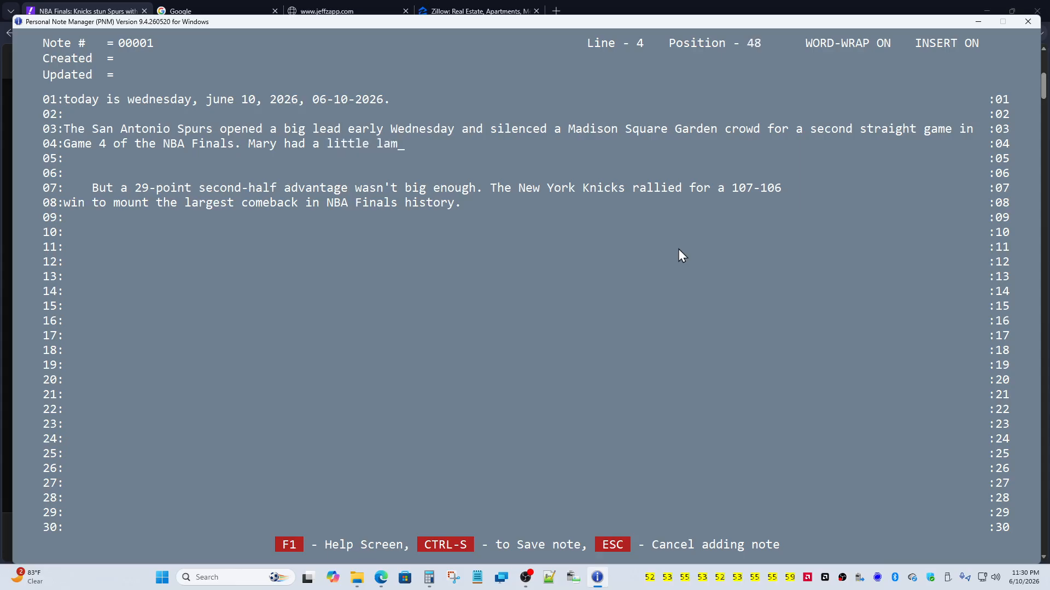
{"action": "type", "text": "b."}
{"action": "key", "text": "Home"}
{"action": "key", "text": "Down"}
{"action": "left_click", "coordinate": [279, 545]}
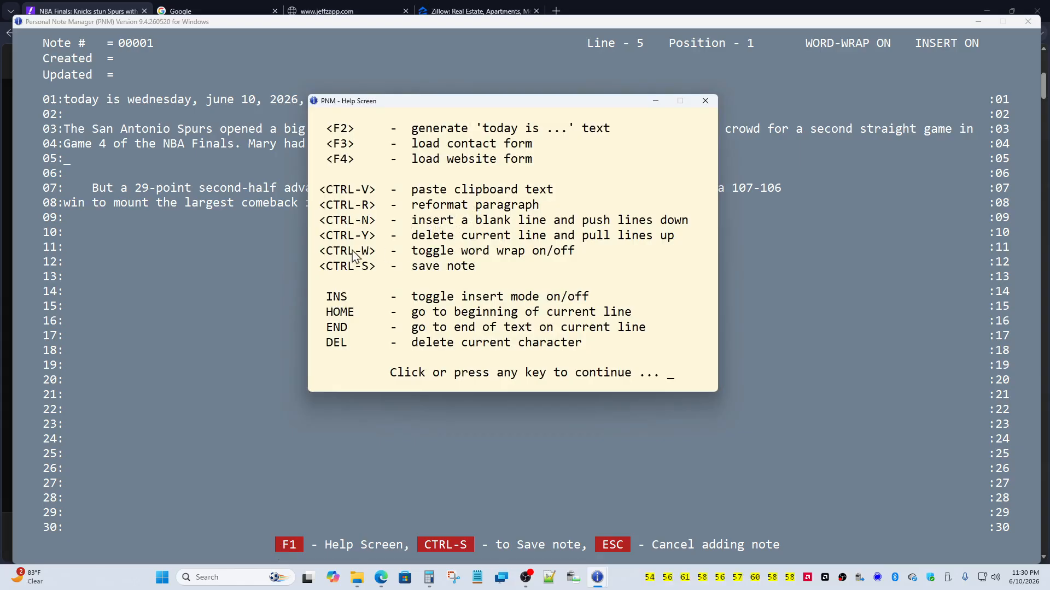
Step: Close the shortcut reference and delete the empty lines 06 and 05 with Ctrl+Y
{"action": "left_click", "coordinate": [338, 273]}
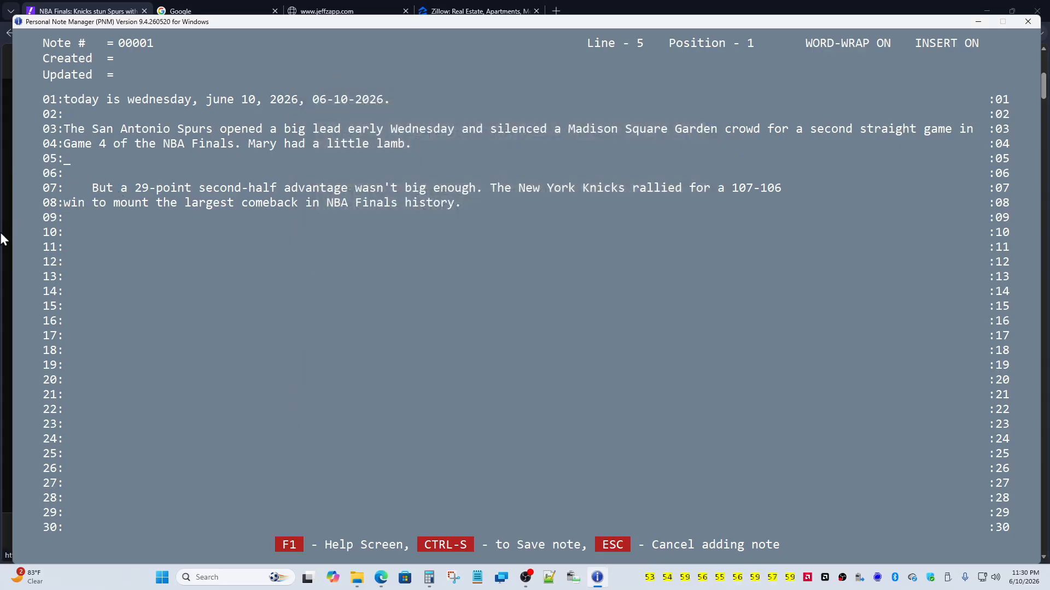
{"action": "key", "text": "ctrl+y"}
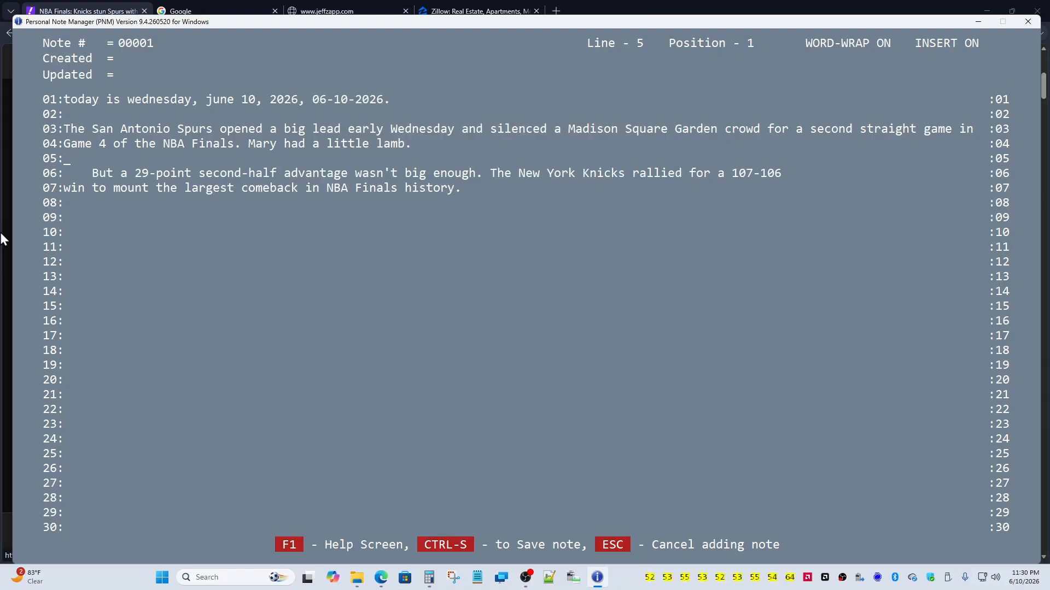
{"action": "key", "text": "ctrl+y"}
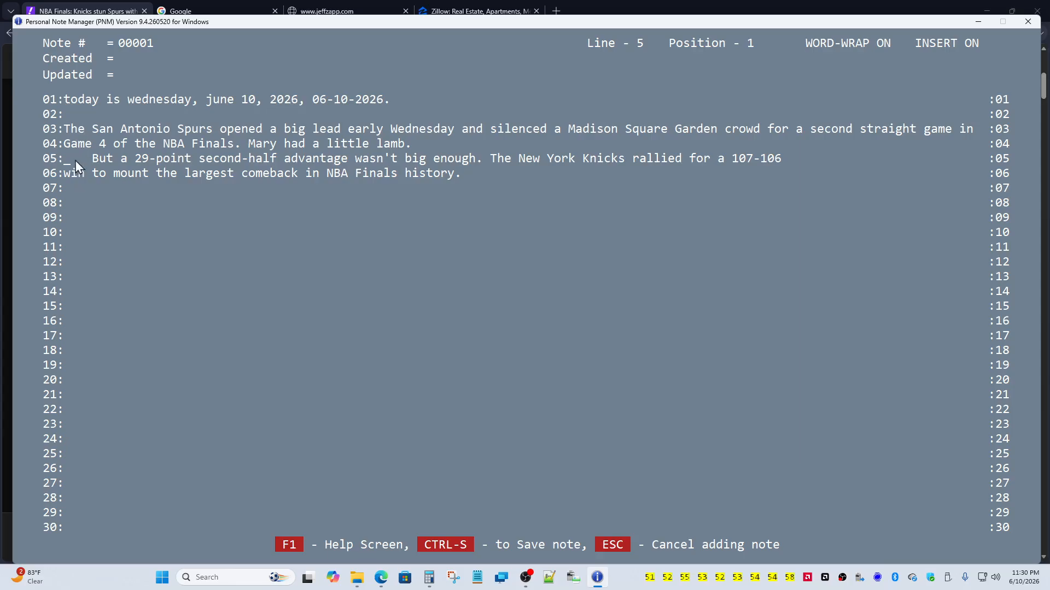
Step: Reformat the paragraph from line 03 so the news text rejoins into one paragraph
{"action": "left_click", "coordinate": [65, 134]}
{"action": "key", "text": "ctrl+b"}
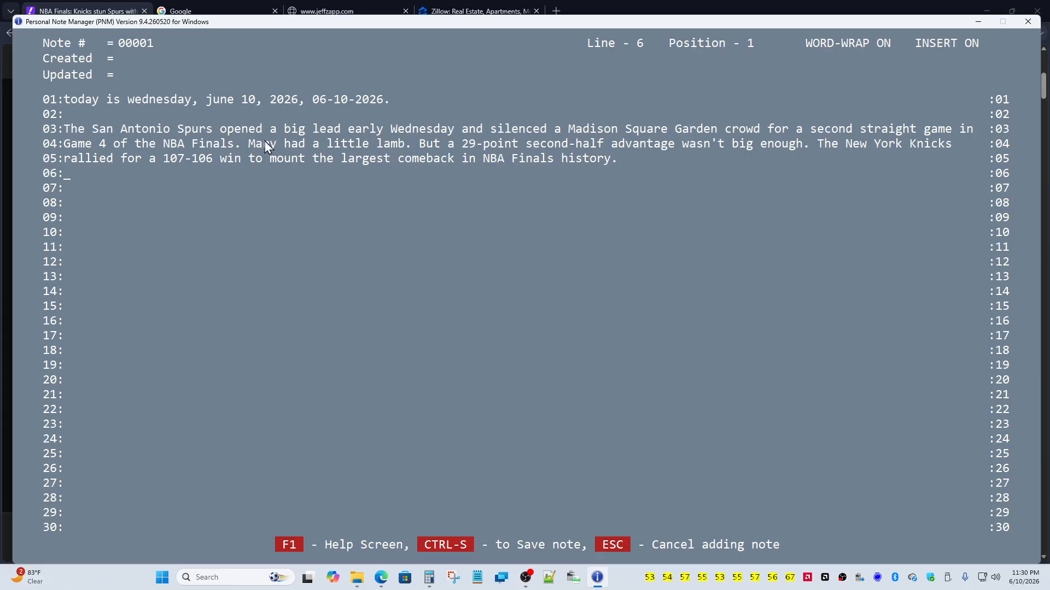
{"action": "left_click", "coordinate": [278, 544]}
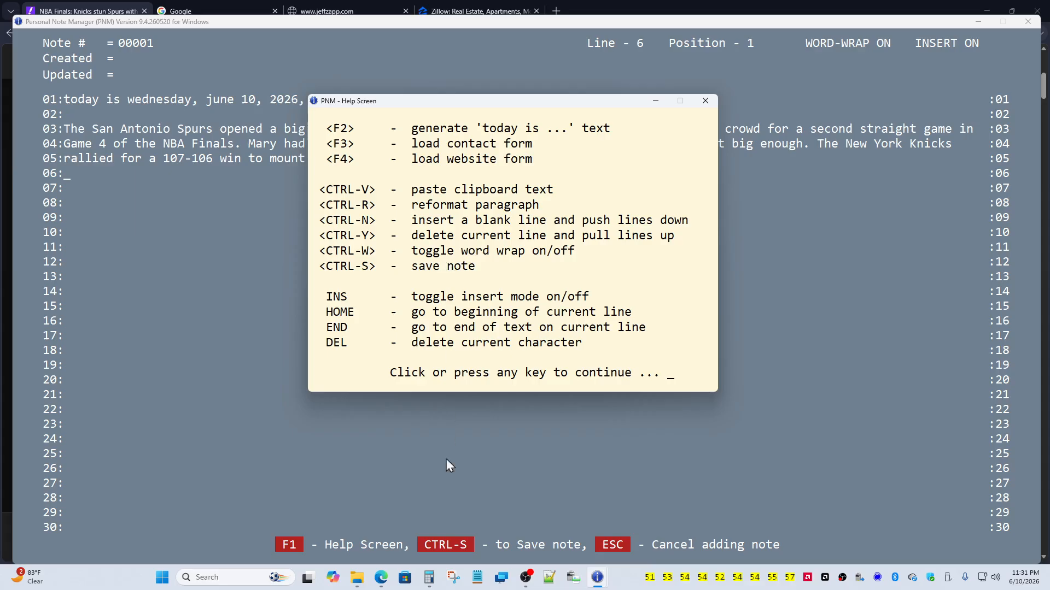
{"action": "left_click", "coordinate": [471, 285]}
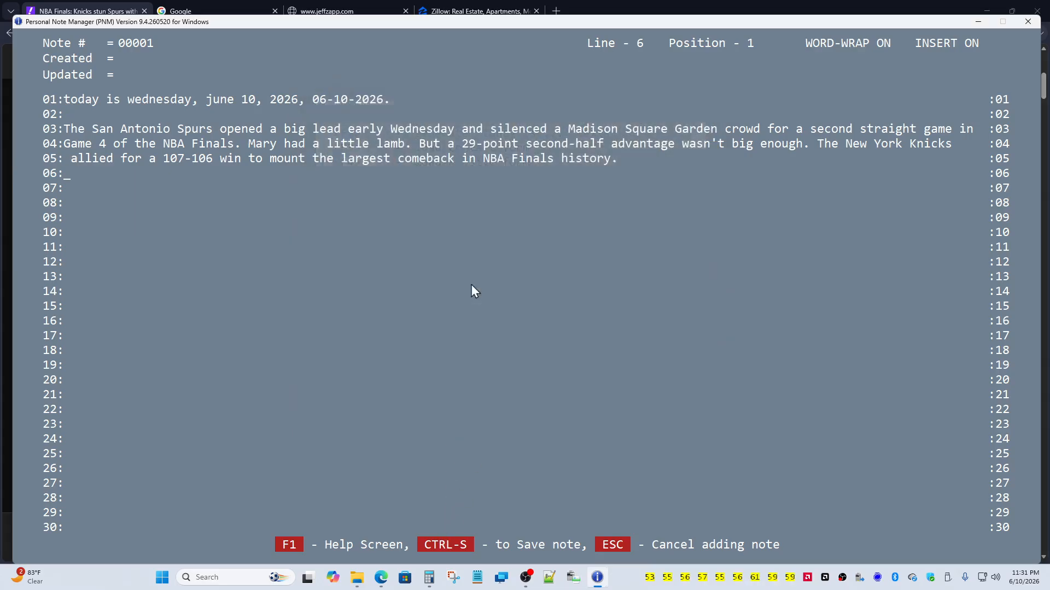
Step: Type the "mary had a little lamb…" line on line 07, ending "men come to the aid of their country", and save note 1
{"action": "key", "text": "Return"}
{"action": "type", "text": "mary had a littl"}
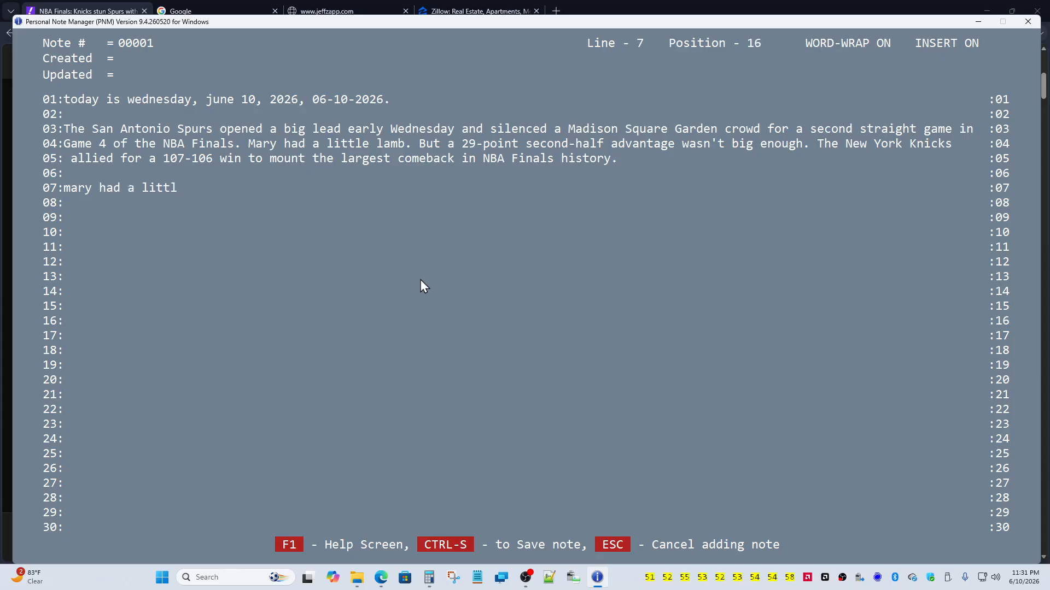
{"action": "type", "text": "e lamb its fleece was wh"}
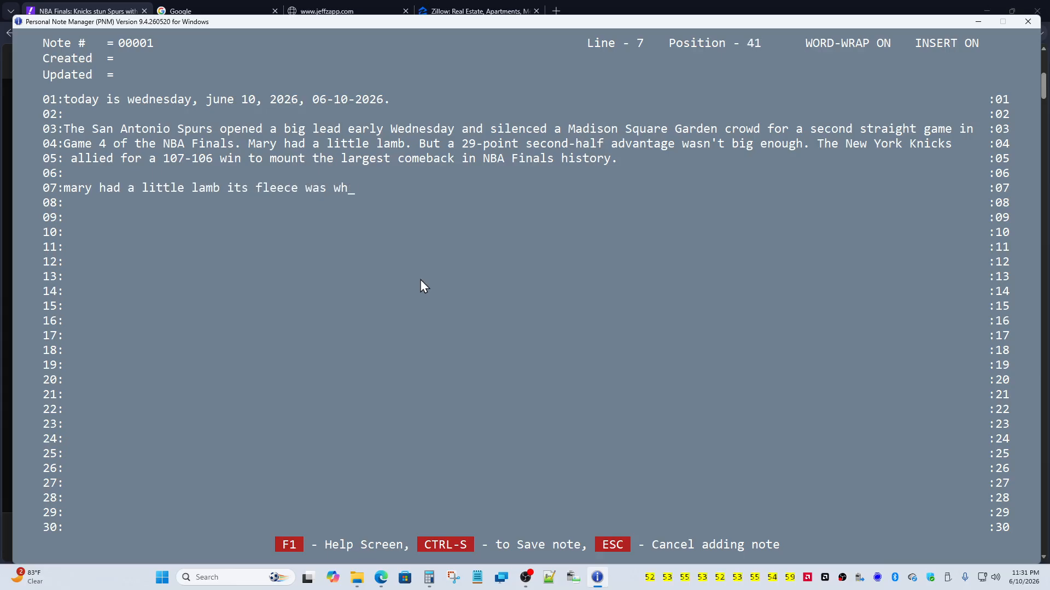
{"action": "type", "text": "ite as snow and every "}
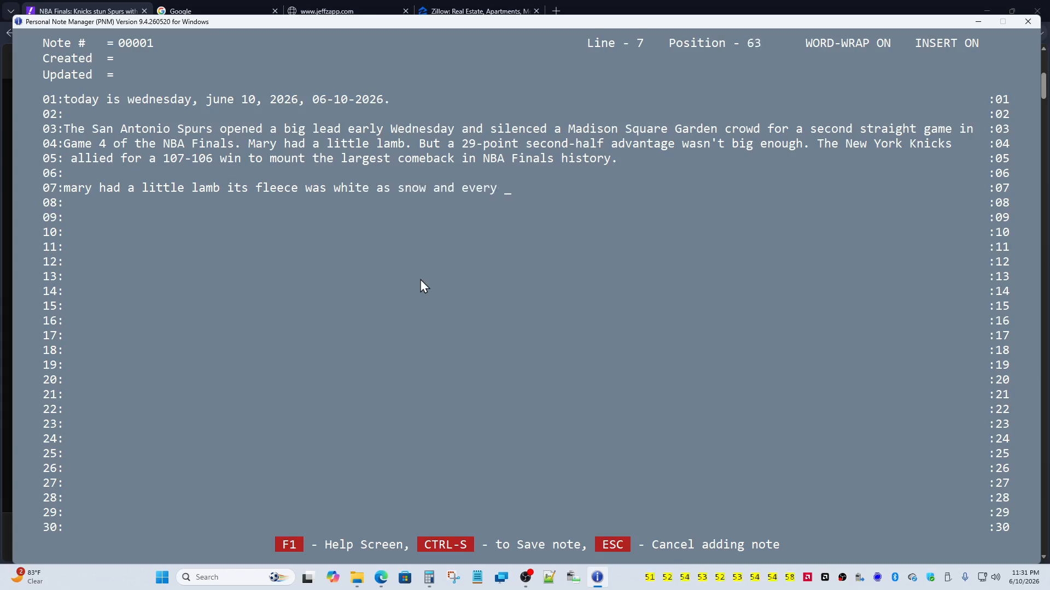
{"action": "type", "text": "where that mary we"}
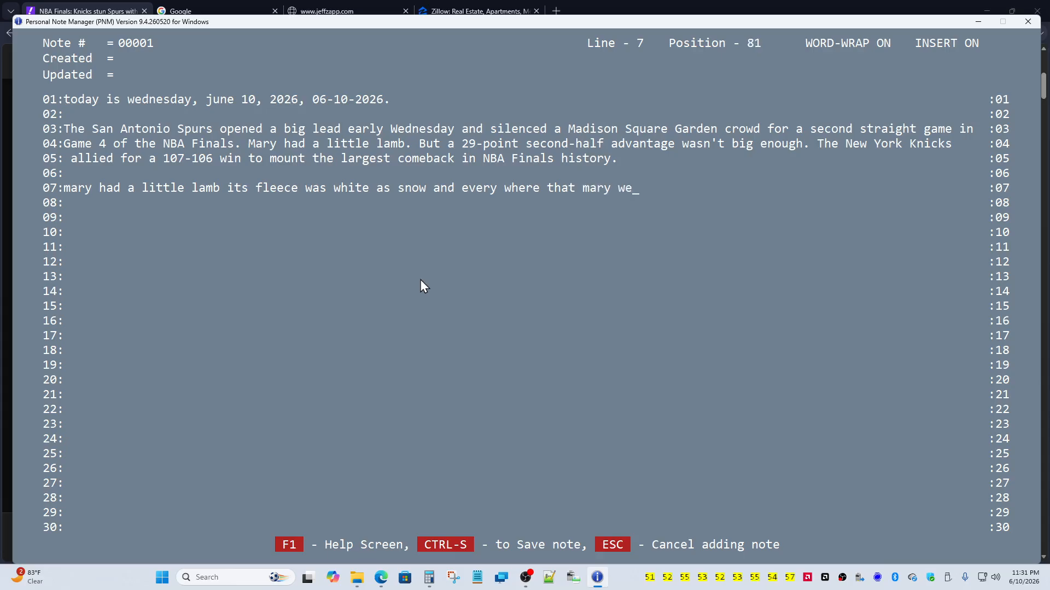
{"action": "type", "text": "nt it as sure to go. all good"}
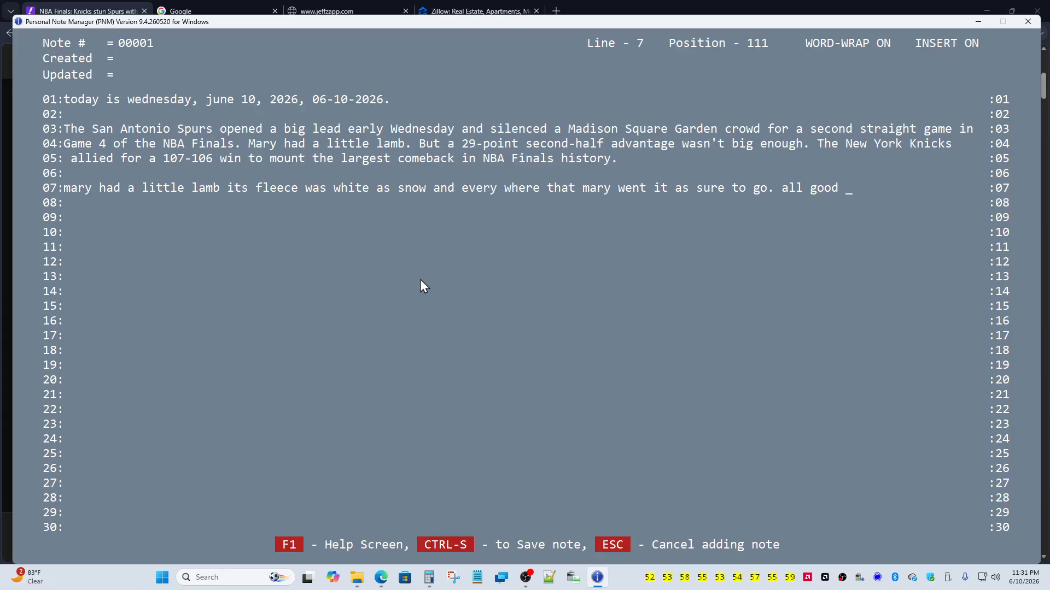
{"action": "type", "text": "men t"}
{"action": "key", "text": "BackSpace"}
{"action": "key", "text": "BackSpace"}
{"action": "type", "text": "come to the ai"}
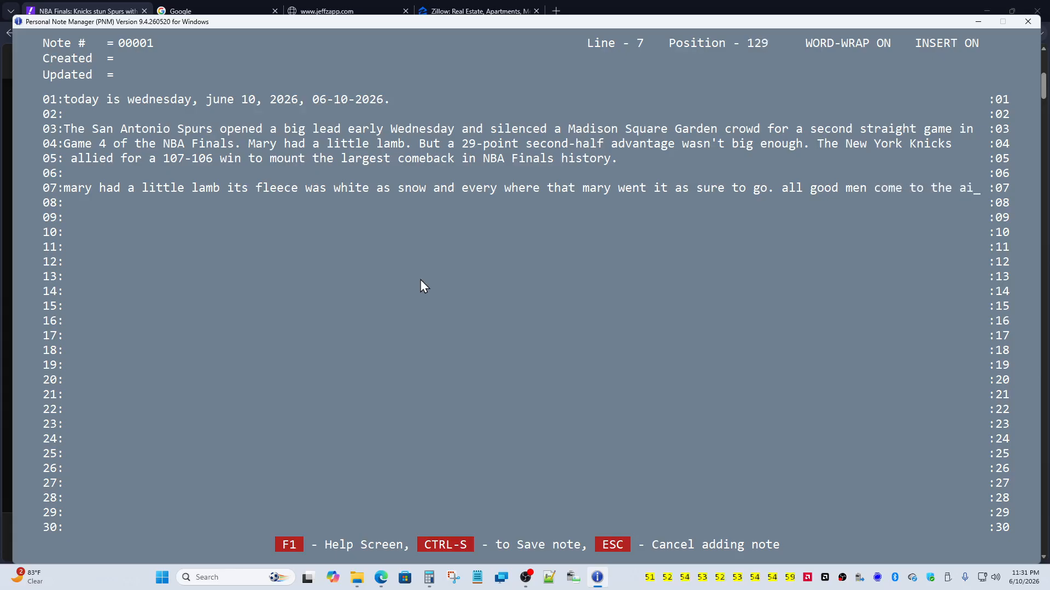
{"action": "type", "text": "do"}
{"action": "key", "text": "BackSpace"}
{"action": "type", "text": "of"}
{"action": "type", "text": "th"}
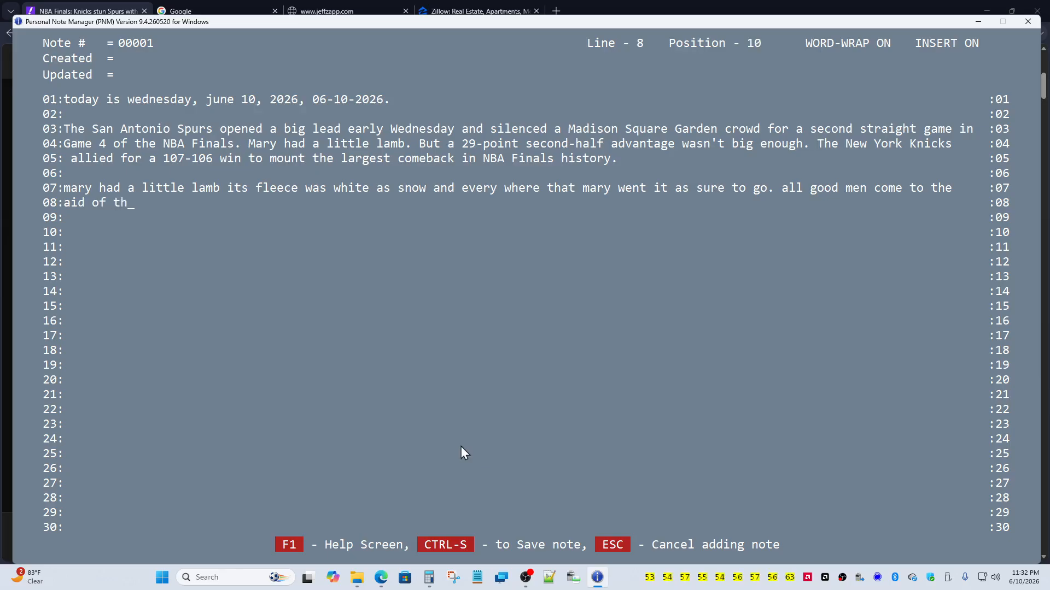
{"action": "type", "text": "eir country"}
{"action": "left_click", "coordinate": [461, 543]}
Step: Dismiss the save message and retrieve note number 1 through Find Note by Note#
{"action": "left_click", "coordinate": [460, 542]}
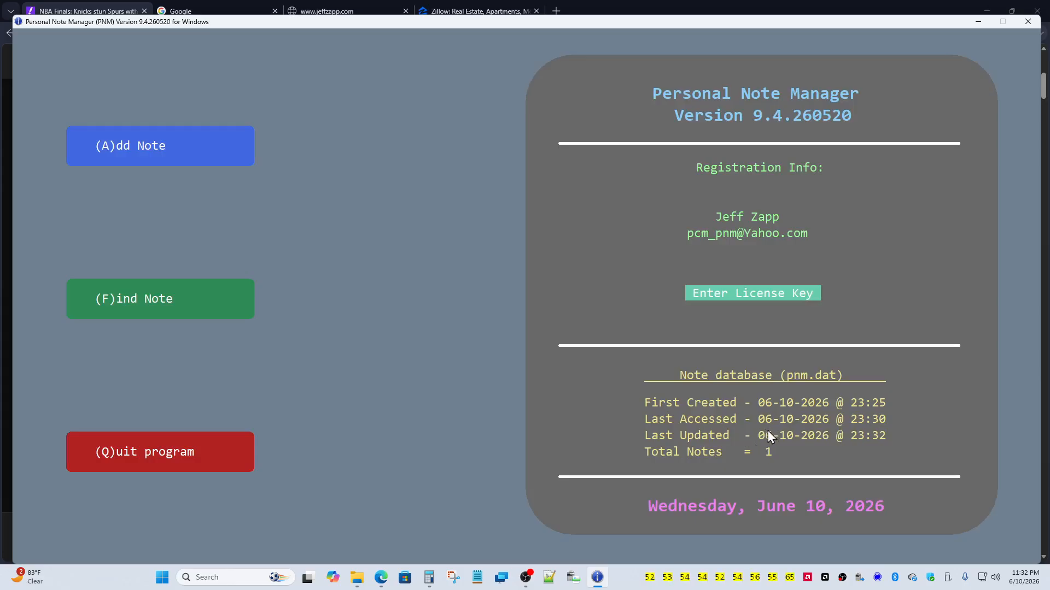
{"action": "left_click", "coordinate": [208, 292]}
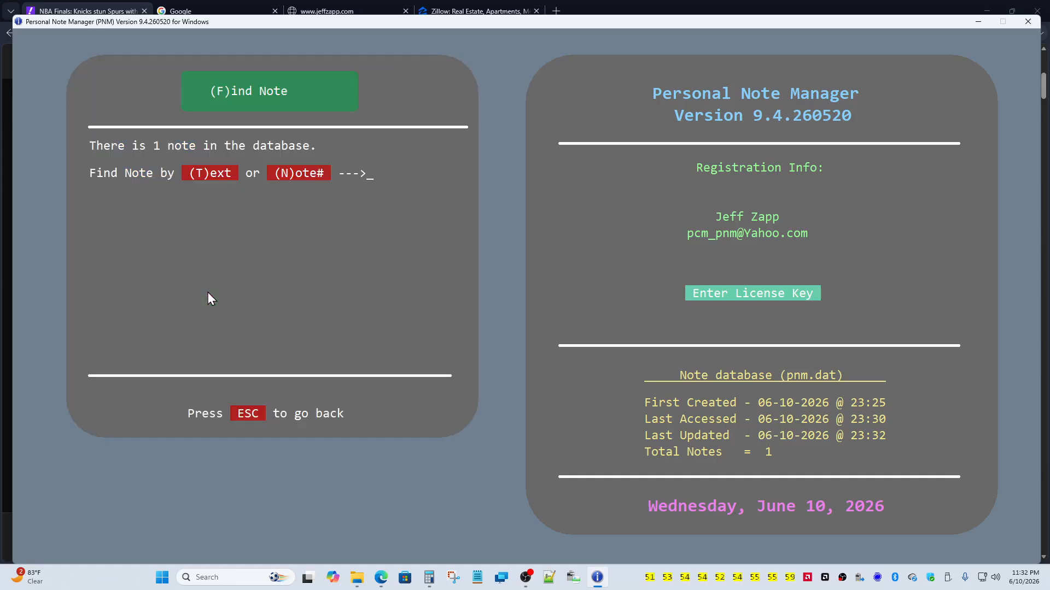
{"action": "left_click", "coordinate": [286, 176]}
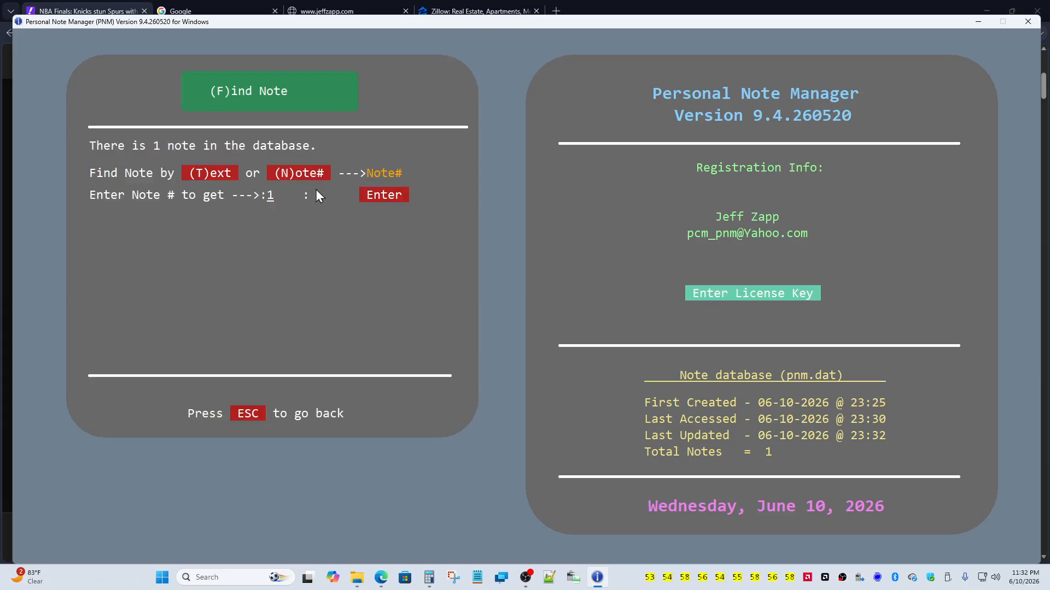
{"action": "left_click", "coordinate": [364, 196]}
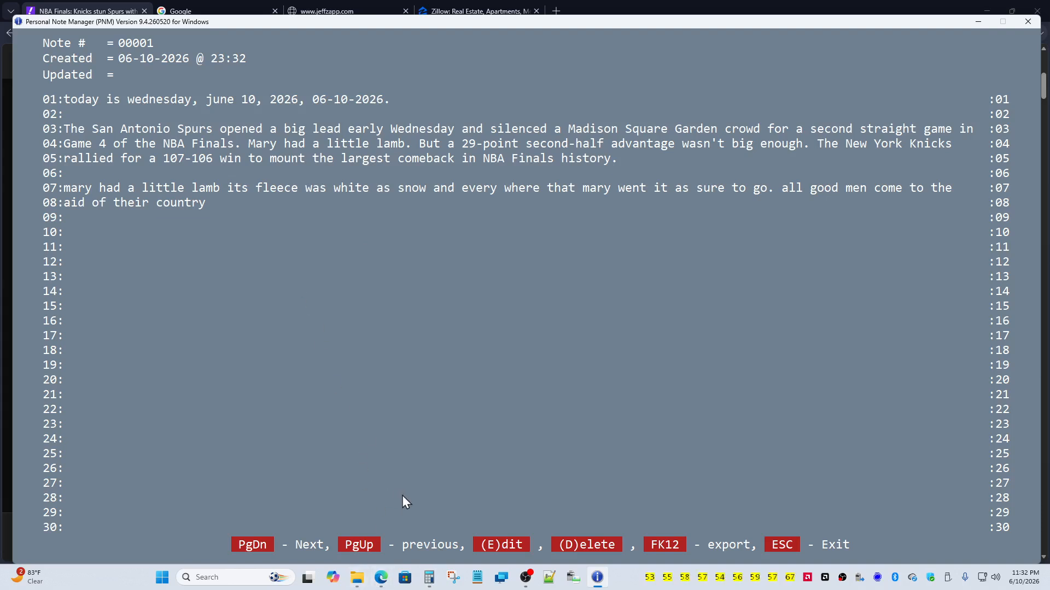
Step: Edit note 1 to add "Line 1", "line 20" and "line 25" starting at line 11, then save
{"action": "left_click", "coordinate": [487, 542]}
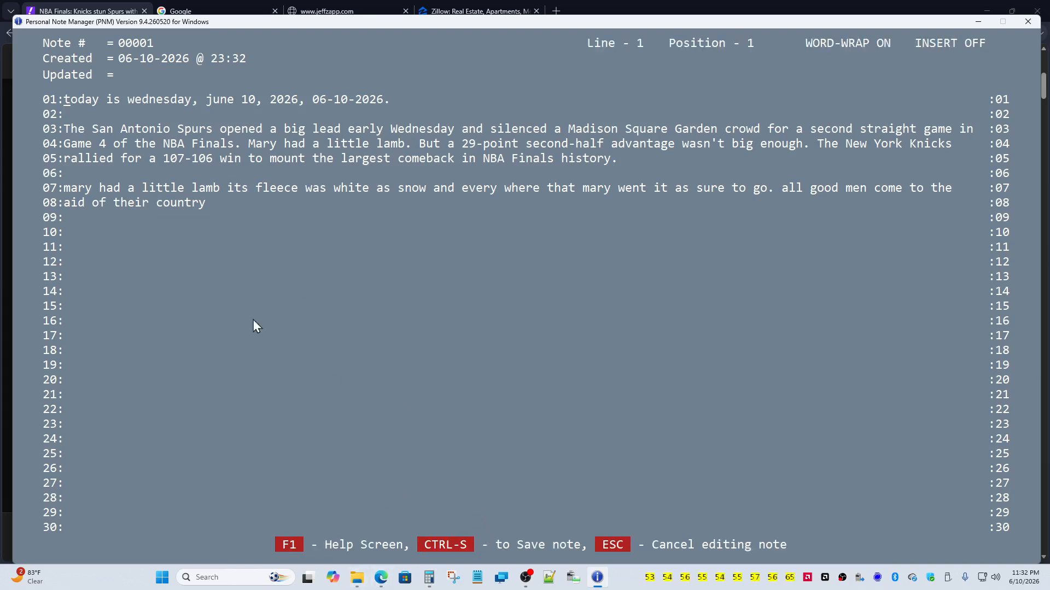
{"action": "left_click", "coordinate": [132, 252]}
{"action": "key", "text": "Home"}
{"action": "type", "text": "Line 1"}
{"action": "key", "text": "Return"}
{"action": "key", "text": "Return"}
{"action": "key", "text": "Return"}
{"action": "key", "text": "Return"}
{"action": "key", "text": "Return"}
{"action": "key", "text": "Return"}
{"action": "key", "text": "Return"}
{"action": "key", "text": "Return"}
{"action": "key", "text": "Return"}
{"action": "type", "text": "line 20"}
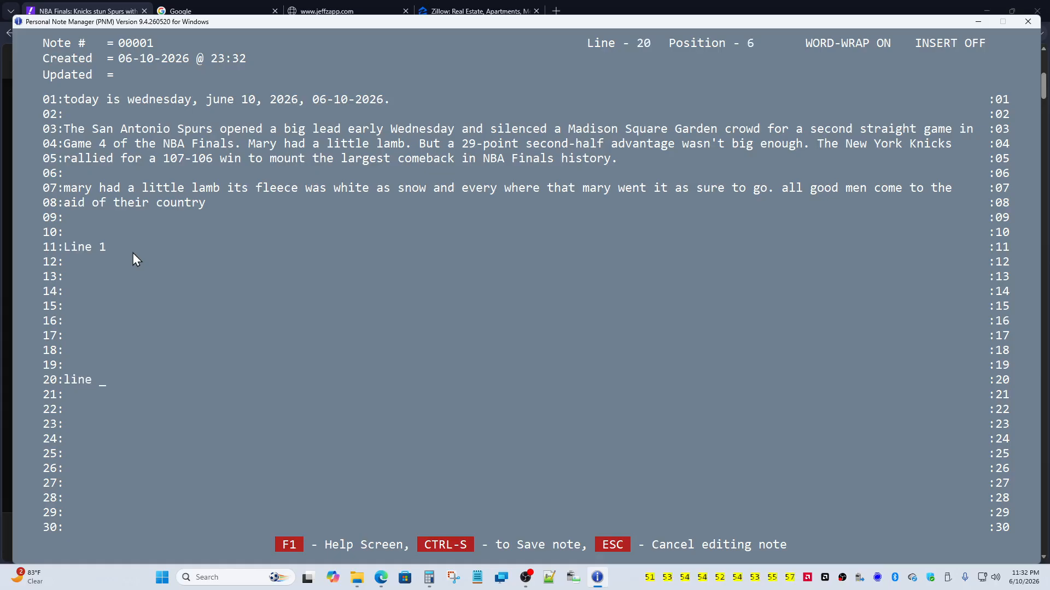
{"action": "key", "text": "Return"}
{"action": "key", "text": "Return"}
{"action": "key", "text": "Return"}
{"action": "key", "text": "Return"}
{"action": "key", "text": "Return"}
{"action": "type", "text": "line 25"}
{"action": "key", "text": "Return"}
{"action": "left_click", "coordinate": [438, 542]}
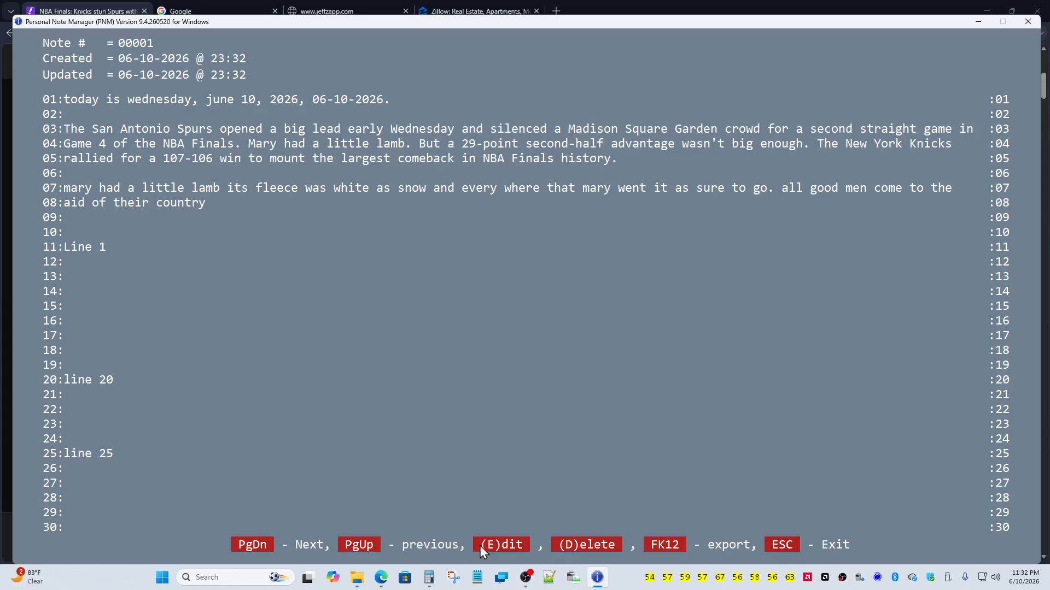
Step: Cancel deleting note 1, export its text to the clipboard with FK12, and switch to Notepad
{"action": "left_click", "coordinate": [572, 547]}
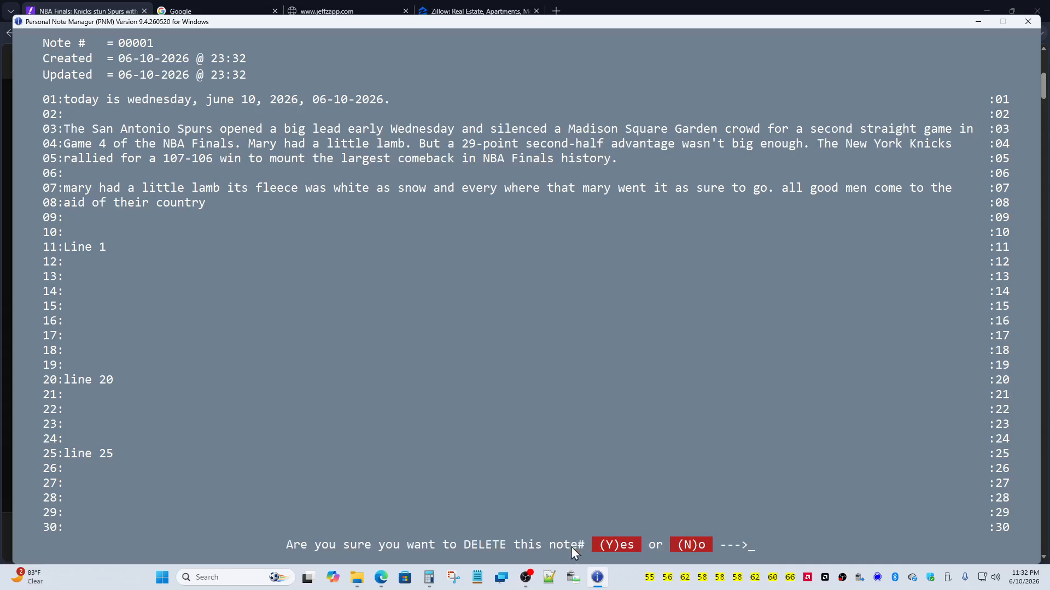
{"action": "left_click", "coordinate": [678, 545]}
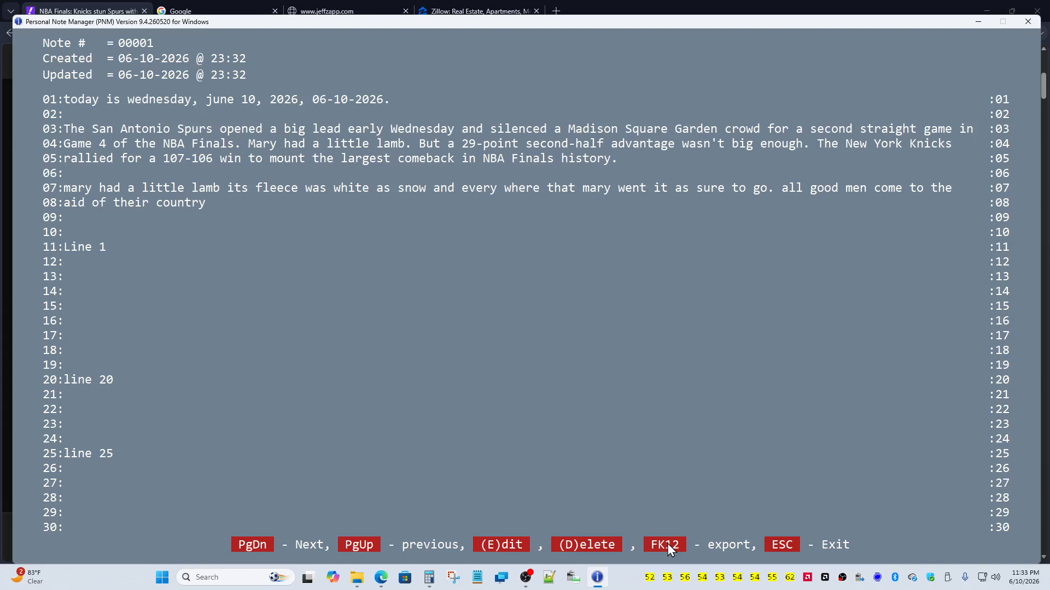
{"action": "left_click", "coordinate": [667, 543]}
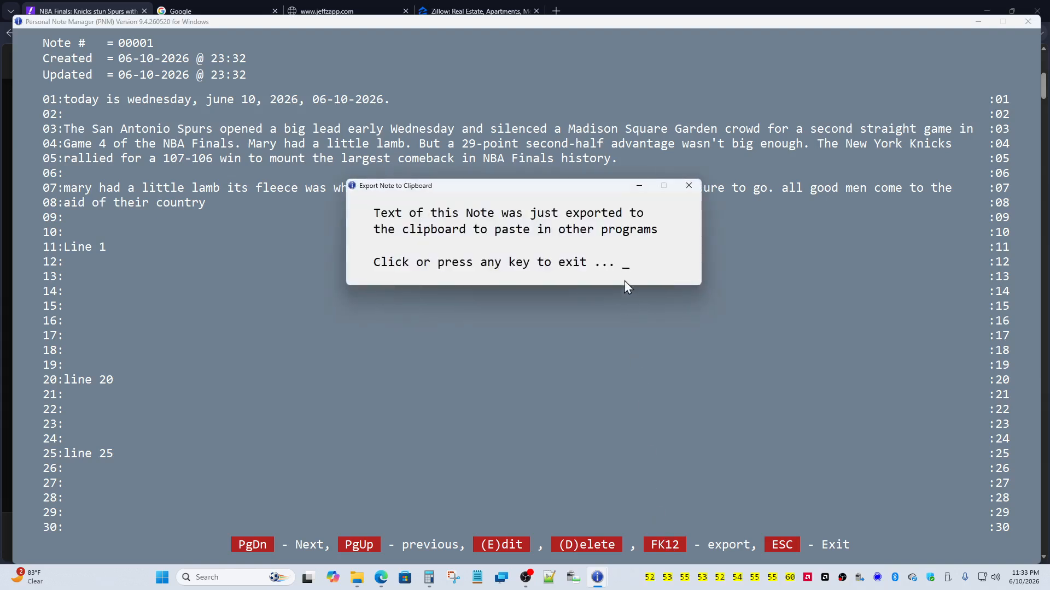
{"action": "left_click", "coordinate": [616, 254]}
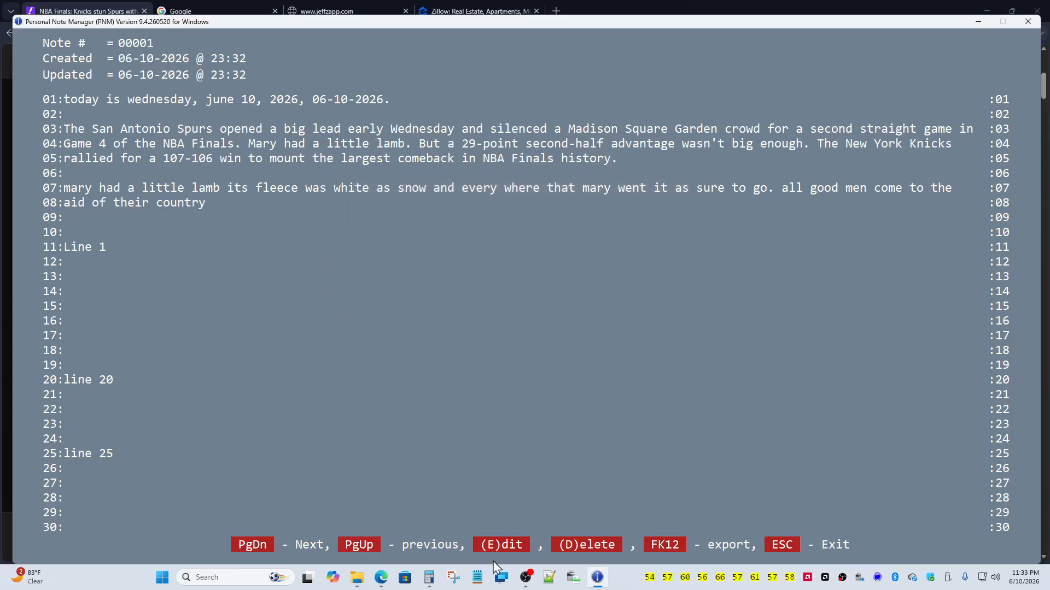
{"action": "left_click", "coordinate": [475, 577]}
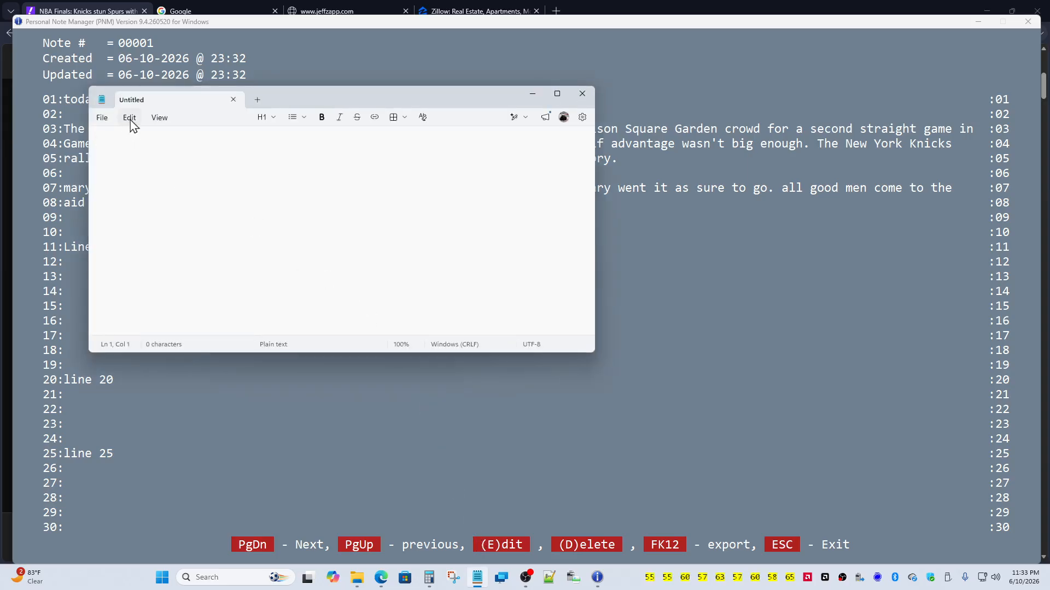
Step: Paste the exported note text into Notepad, review it, then close Notepad without saving
{"action": "left_click", "coordinate": [129, 120]}
{"action": "left_click", "coordinate": [145, 194]}
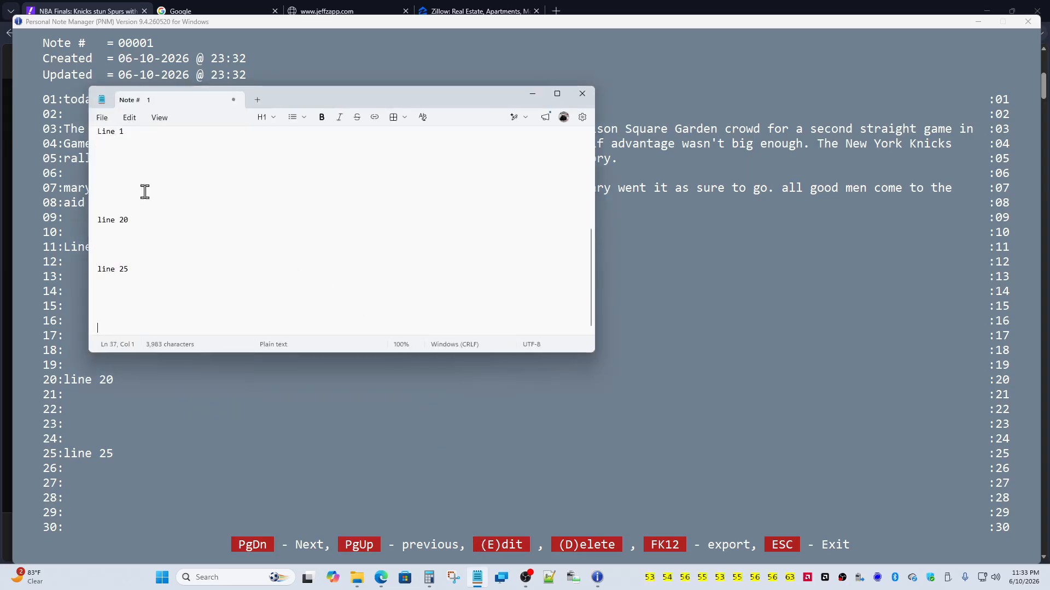
{"action": "scroll", "coordinate": [165, 191], "scroll_direction": "up", "scroll_amount": 6}
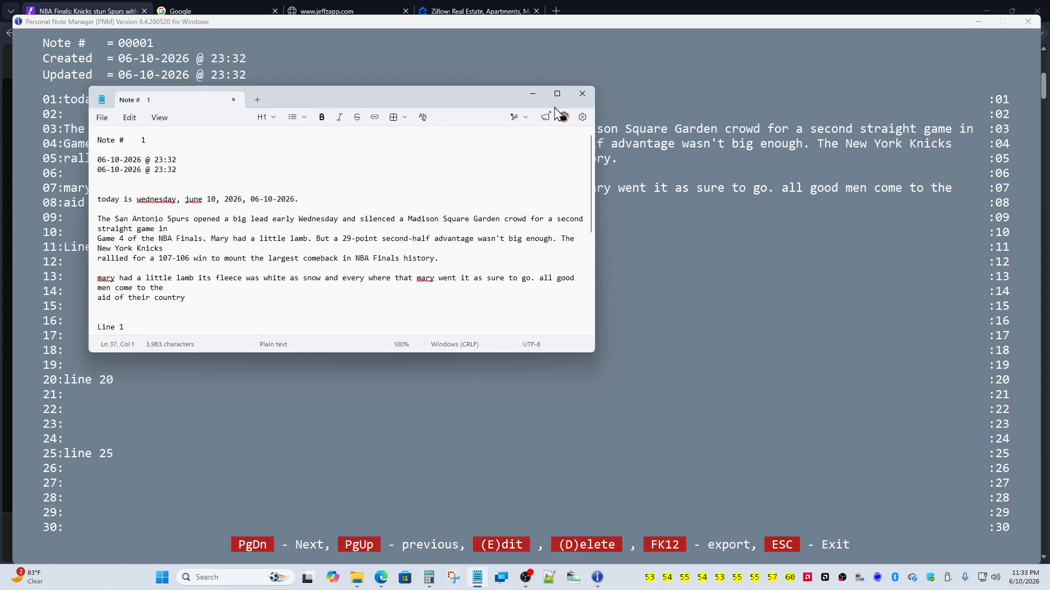
{"action": "left_click", "coordinate": [582, 93]}
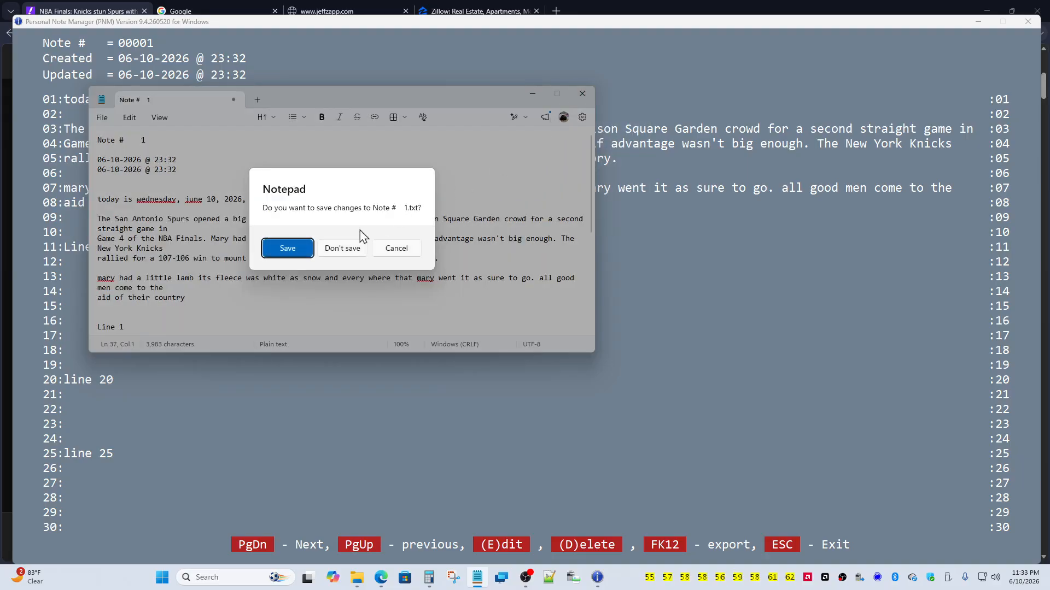
{"action": "left_click", "coordinate": [346, 247]}
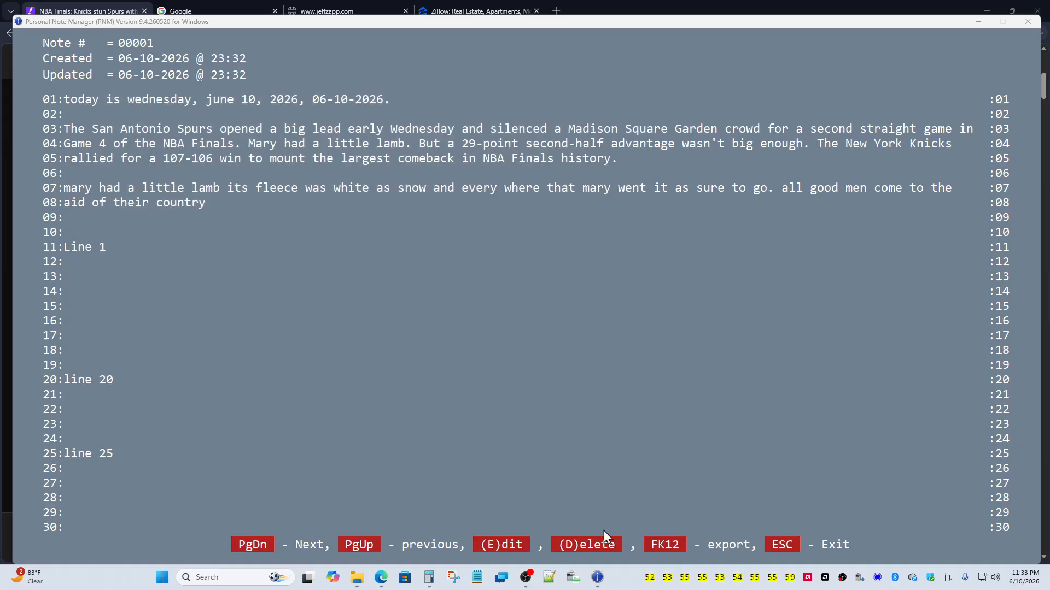
Step: Return to the main menu and start a Find Note text search from the last note
{"action": "left_click", "coordinate": [776, 546]}
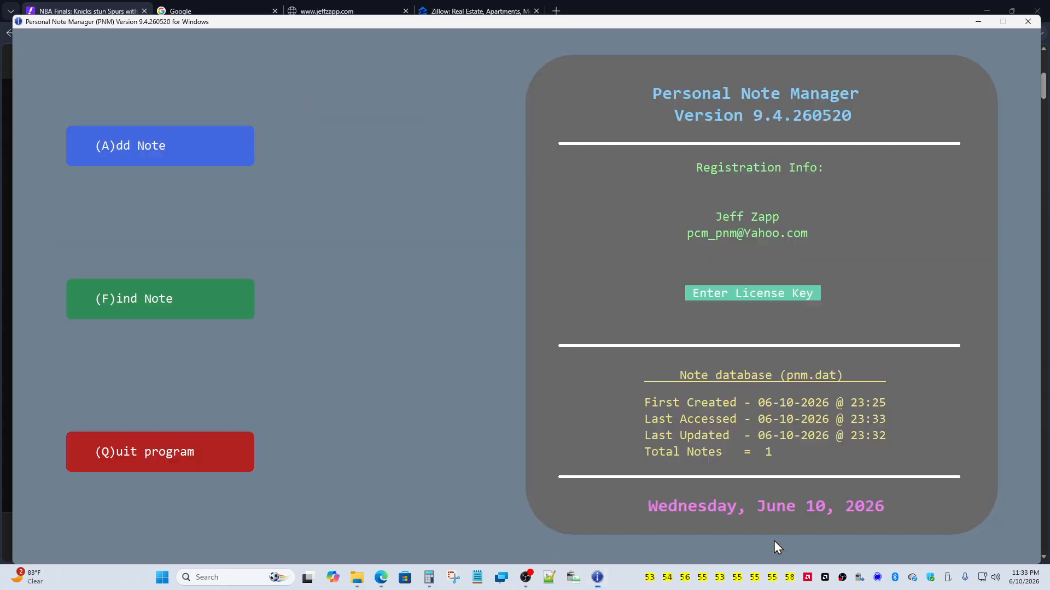
{"action": "left_click", "coordinate": [184, 295]}
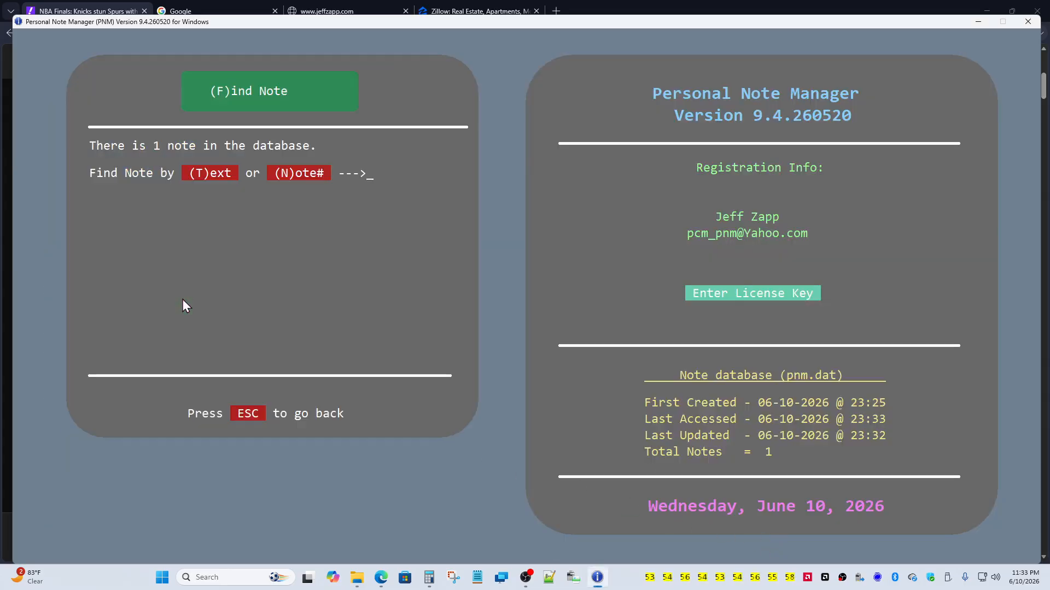
{"action": "left_click", "coordinate": [228, 174]}
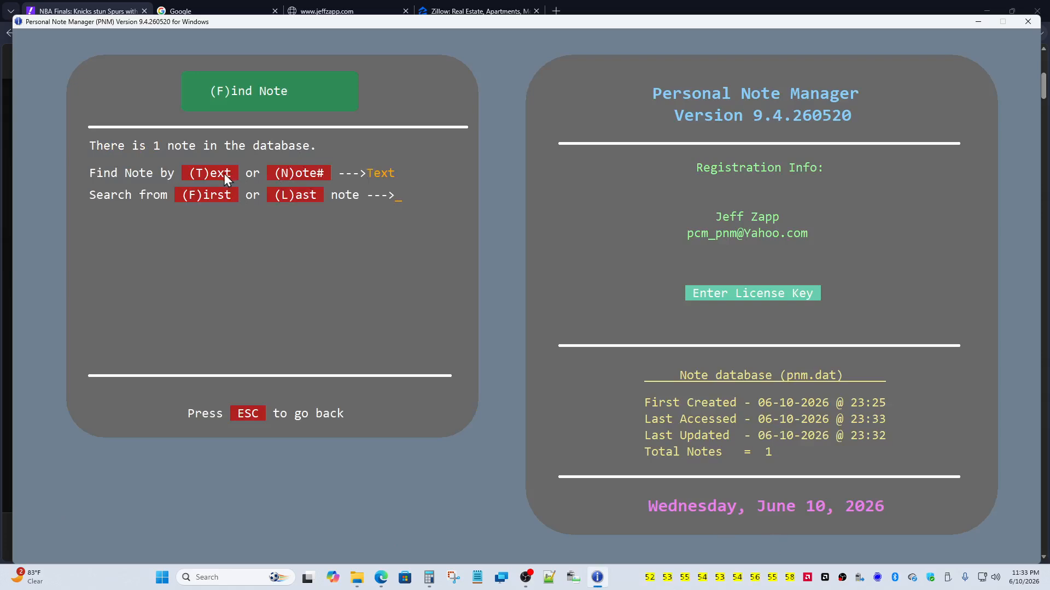
{"action": "left_click", "coordinate": [284, 192]}
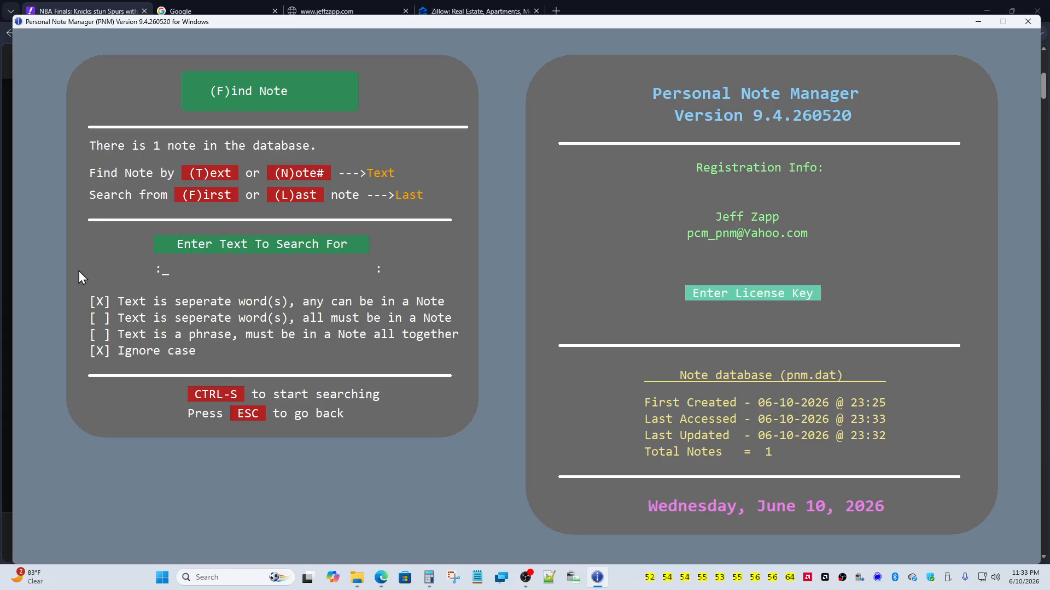
Step: Search for "lamb line knicks" with 'all must be in a Note' ticked
{"action": "type", "text": "lamb line"}
{"action": "type", "text": "knicks"}
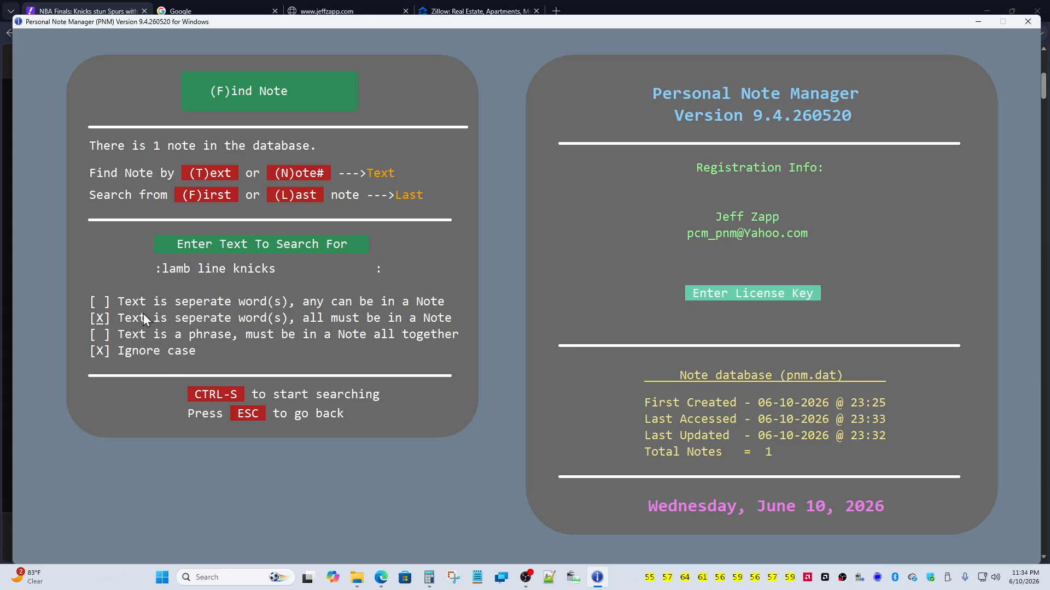
{"action": "left_click", "coordinate": [103, 305]}
{"action": "left_click", "coordinate": [197, 392]}
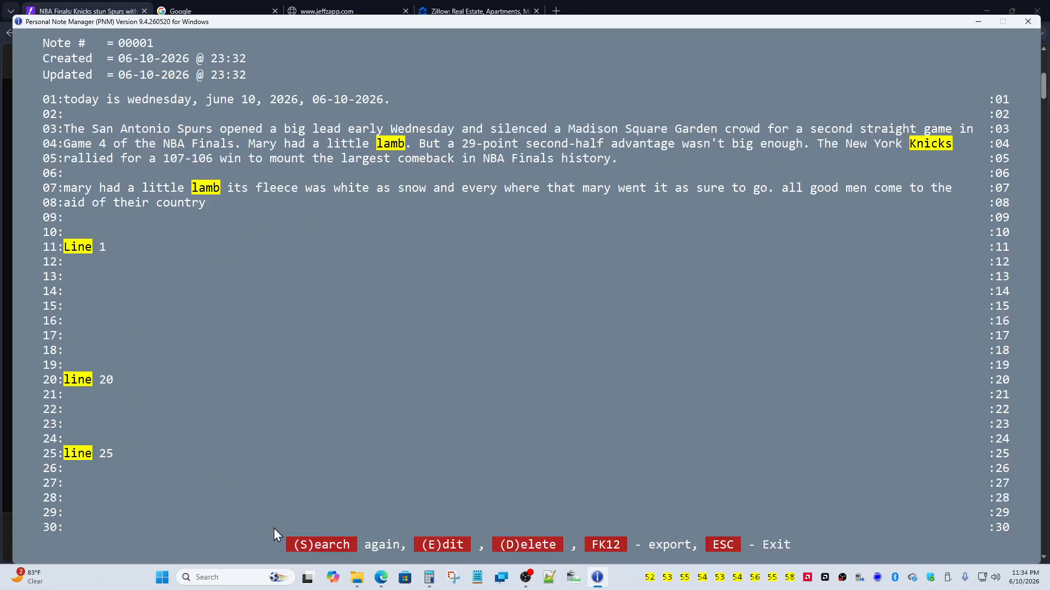
Step: Search again until the beginning-of-file message, then dismiss it to reach the main menu
{"action": "left_click", "coordinate": [340, 545]}
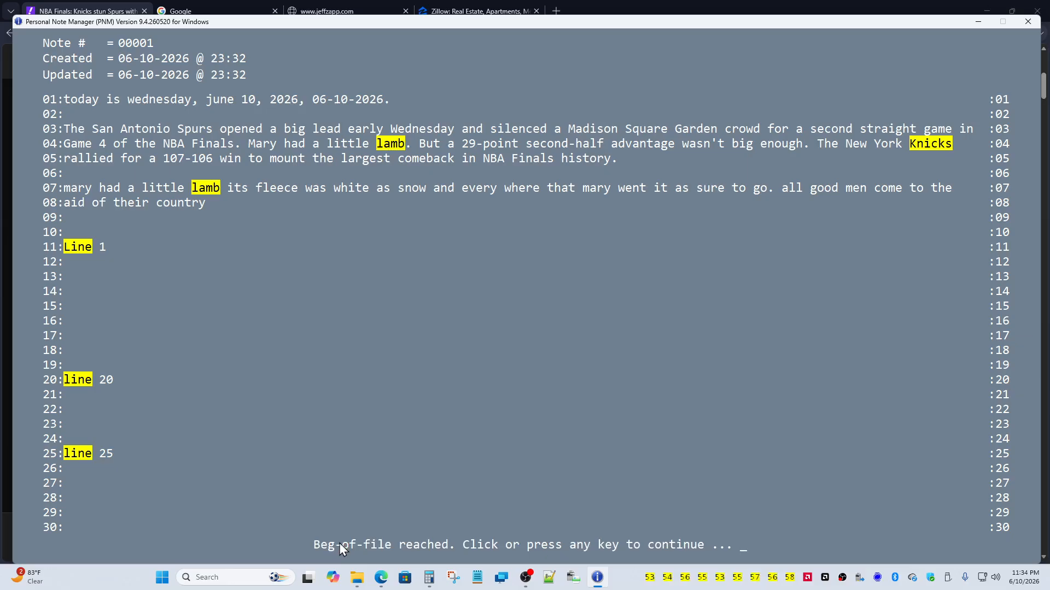
{"action": "left_click", "coordinate": [339, 543]}
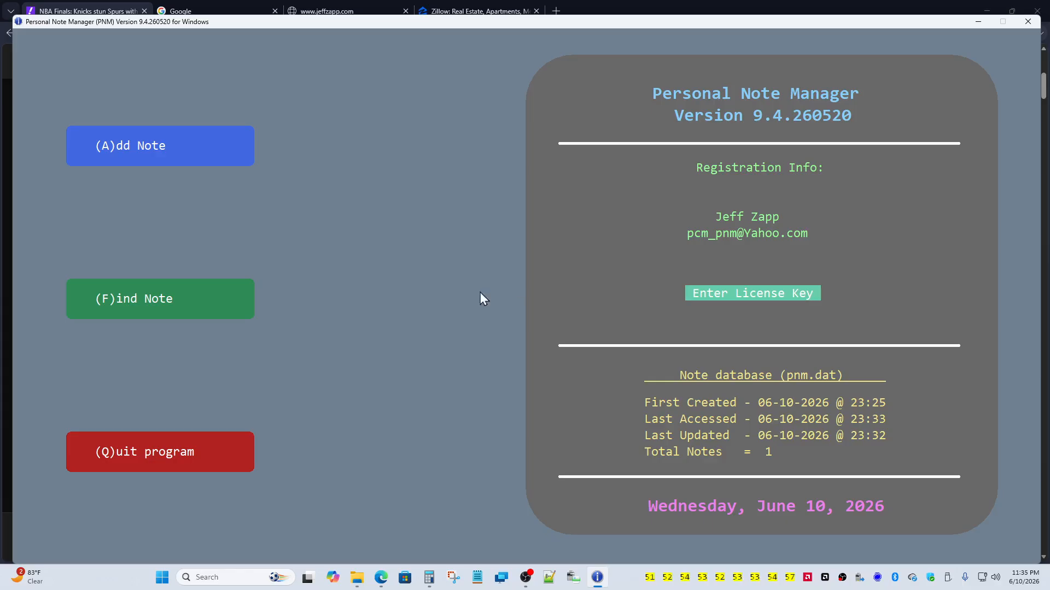
{"action": "left_click", "coordinate": [207, 159]}
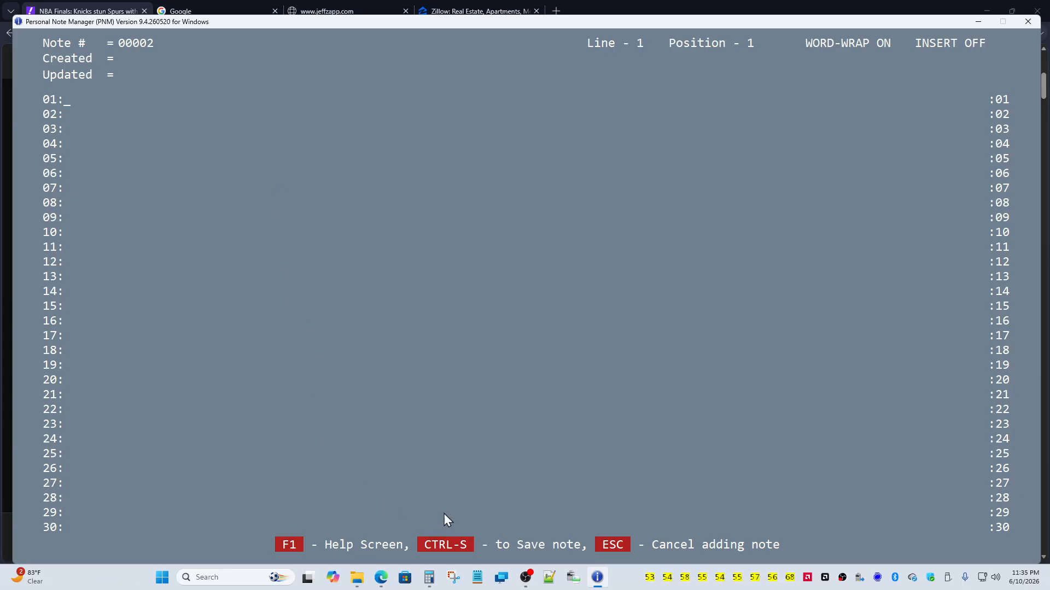
{"action": "left_click", "coordinate": [602, 541]}
{"action": "left_click", "coordinate": [602, 543]}
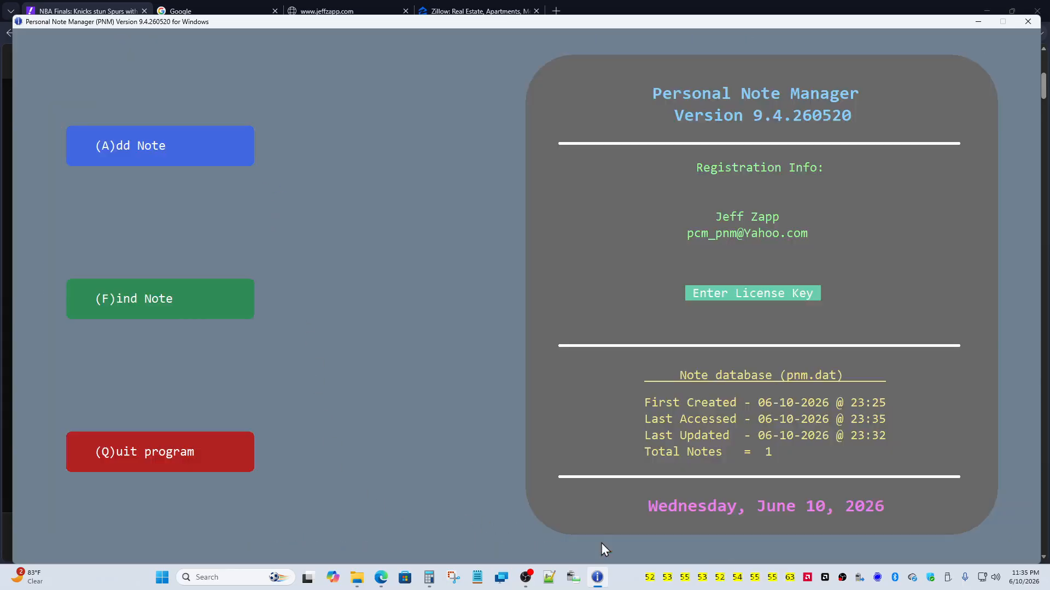